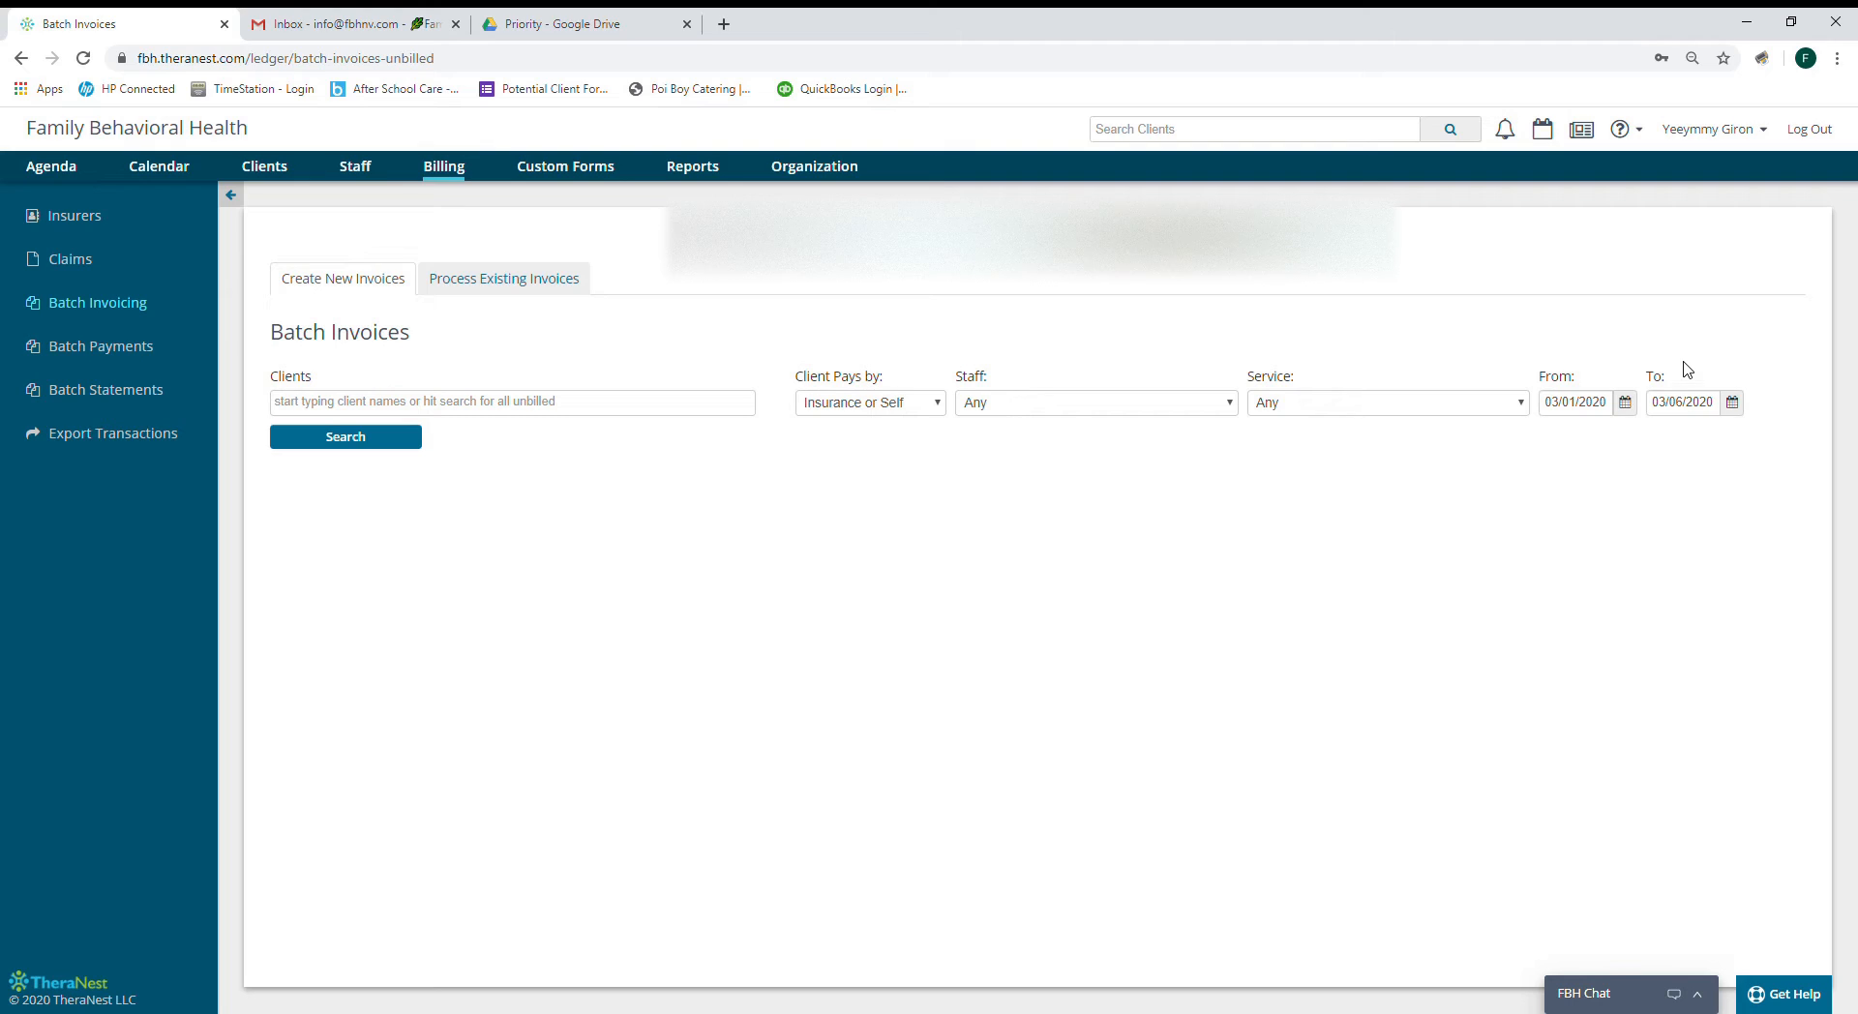
Open the To date calendar on March 2020 for the batch invoice search.
click(1703, 411)
Search unbilled sessions for 03/01–03/05/2020 and create the one checked $65.00 invoice.
click(1756, 506)
click(390, 450)
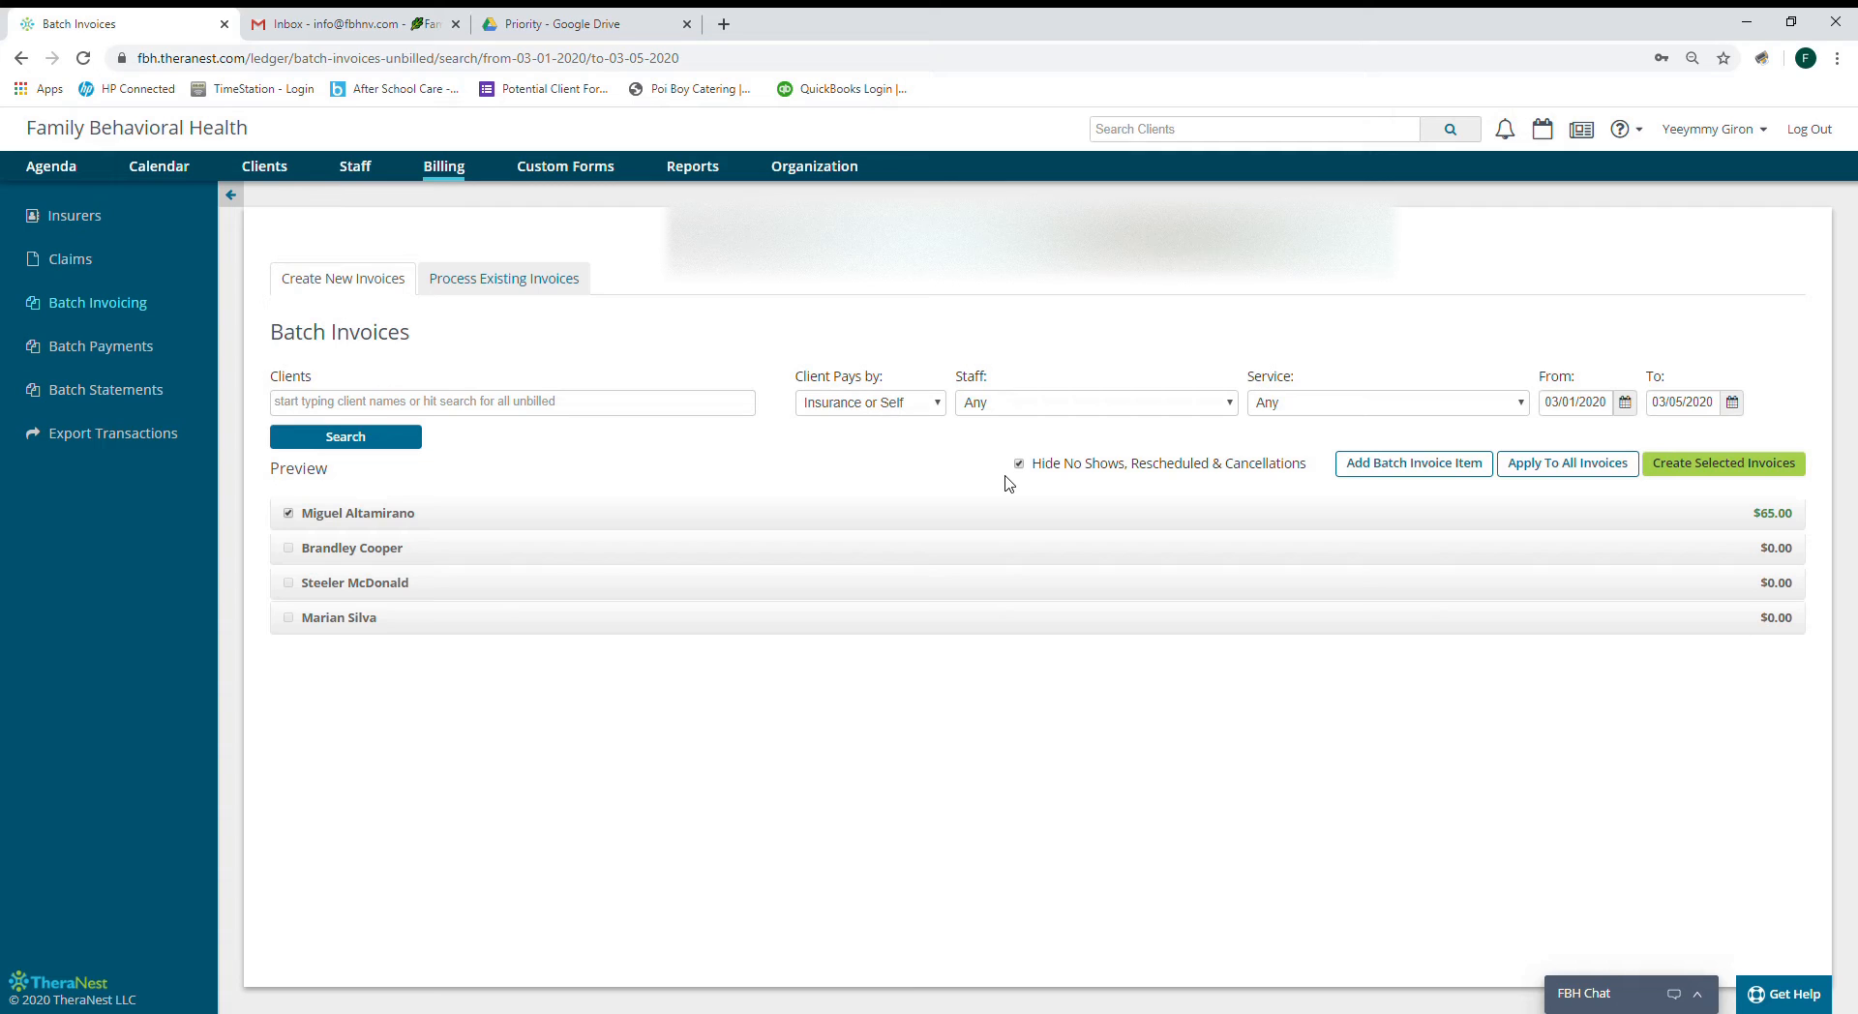
click(1731, 464)
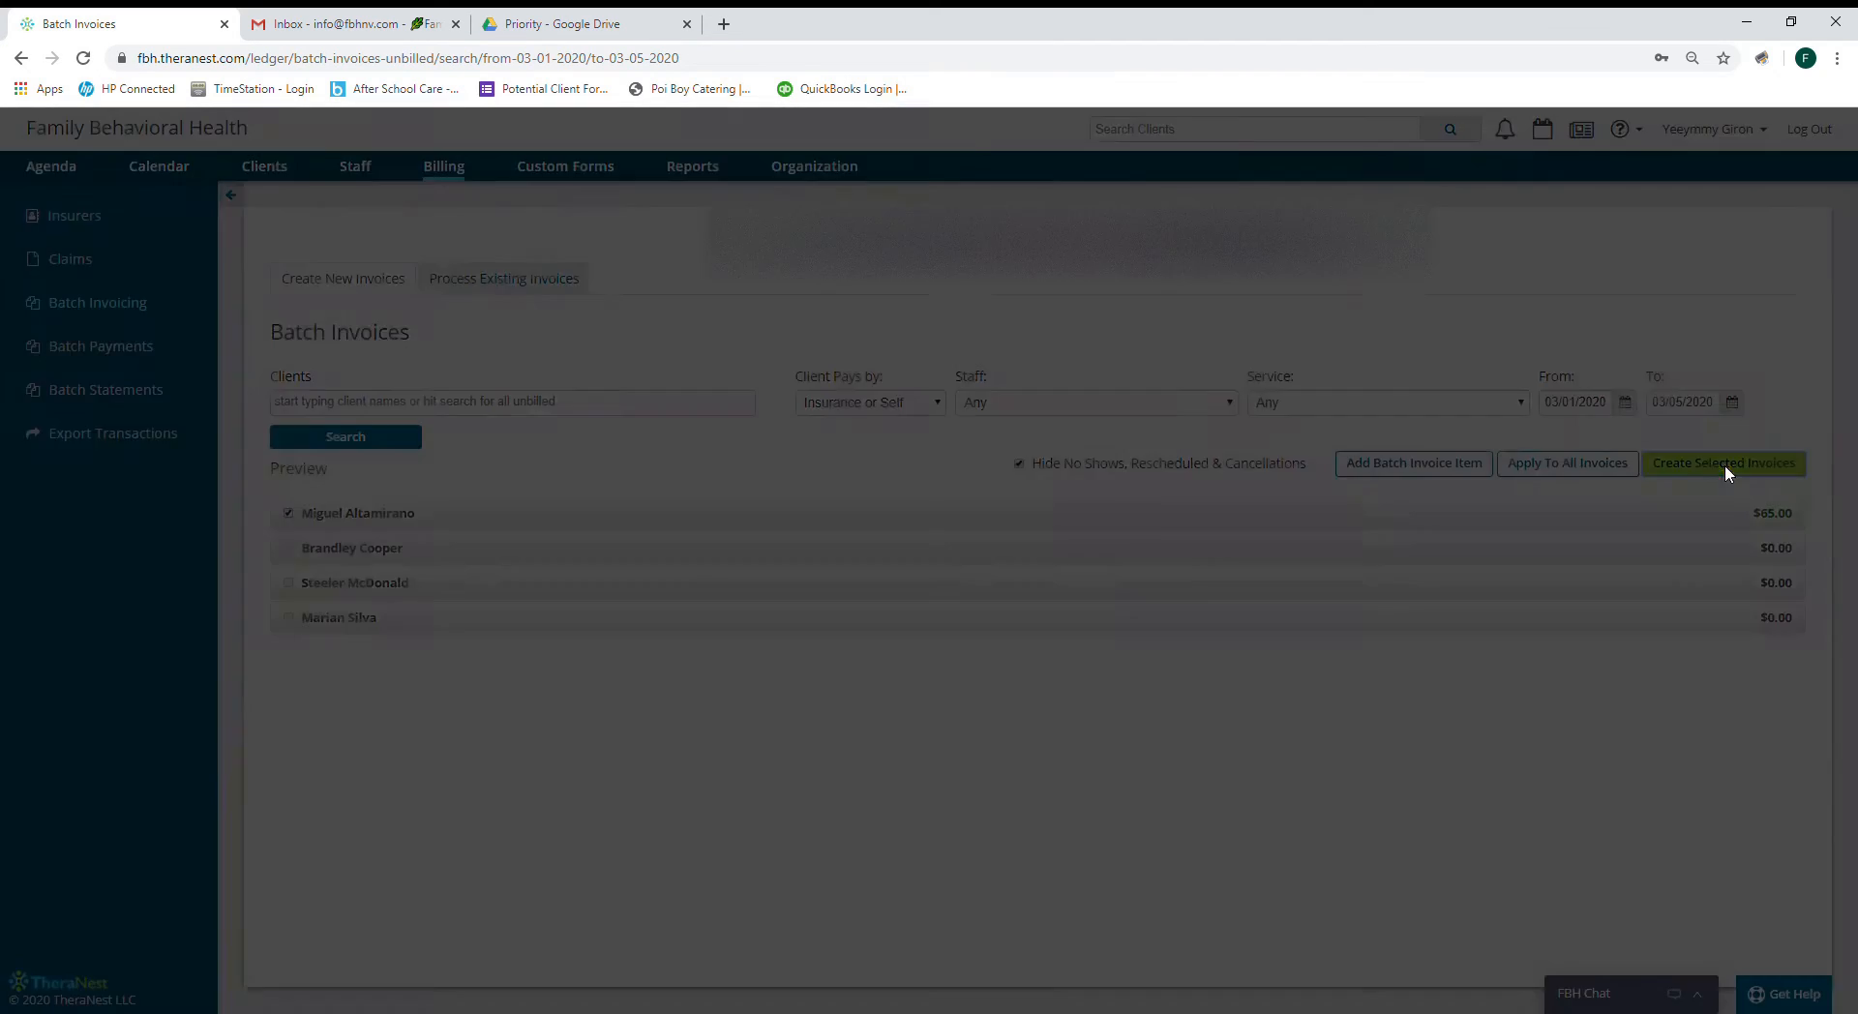
click(1139, 473)
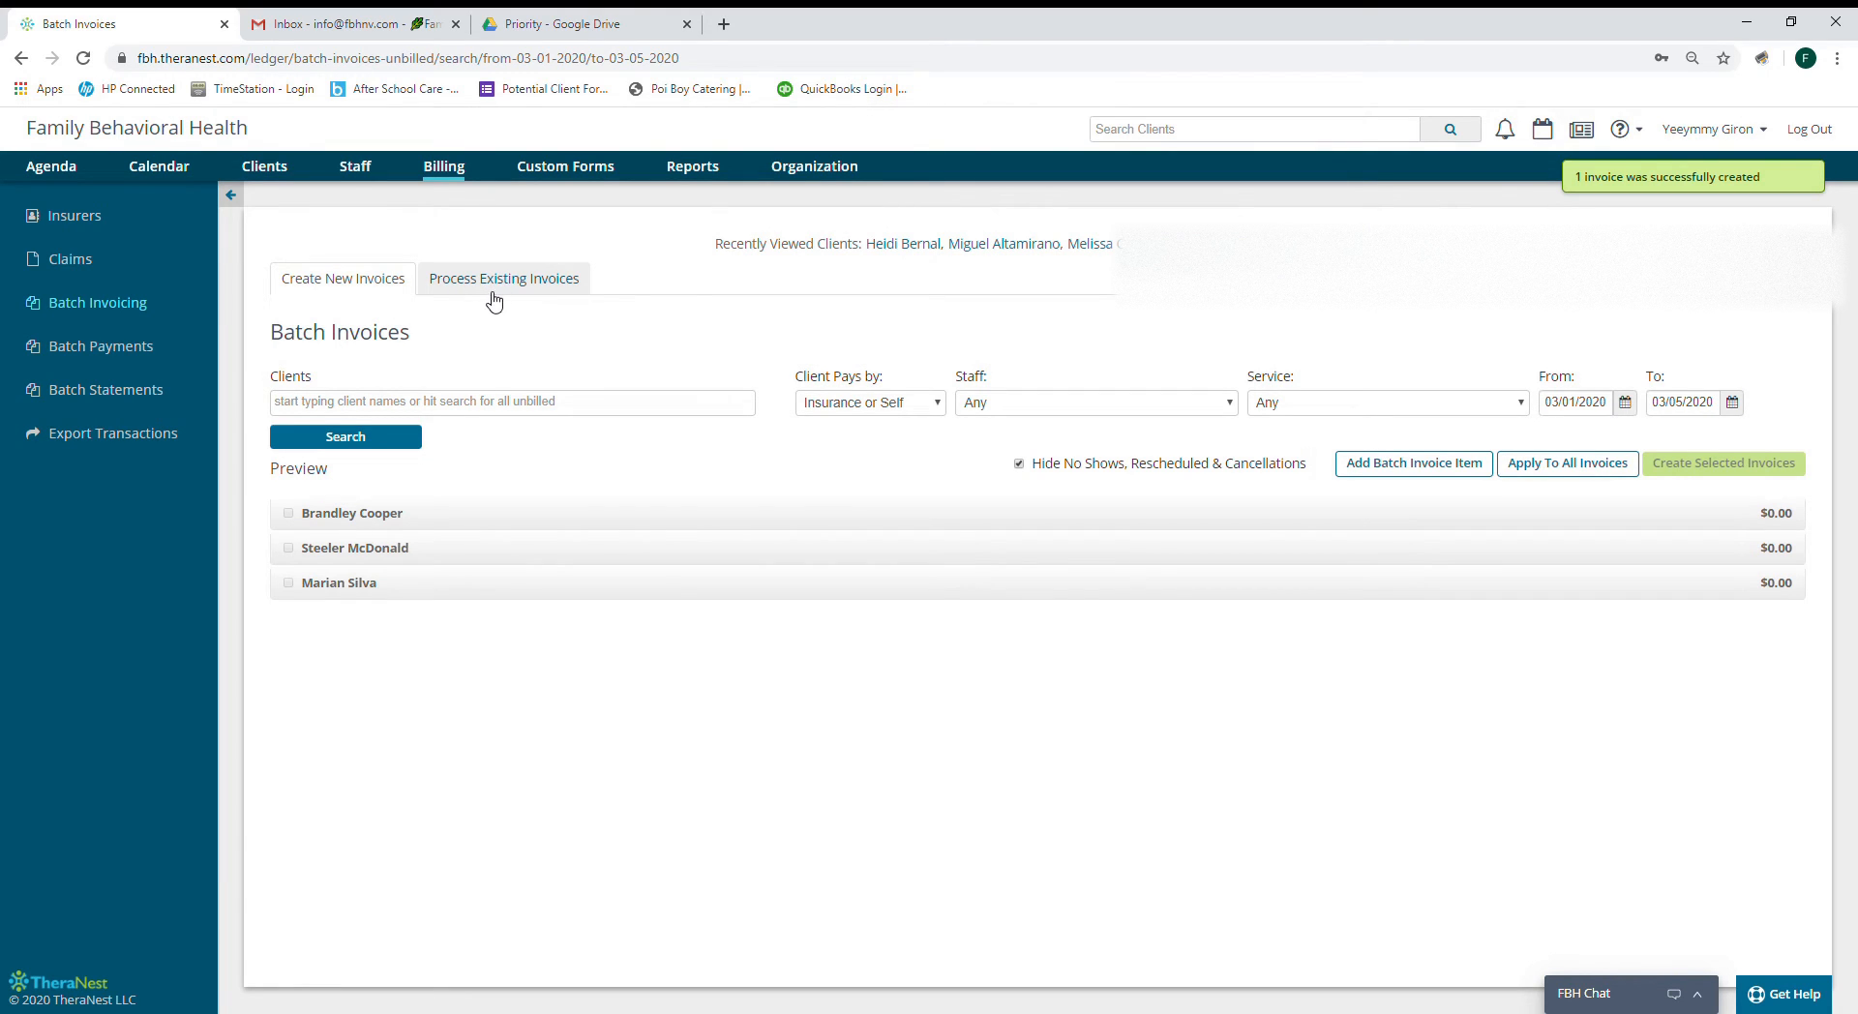
click(490, 283)
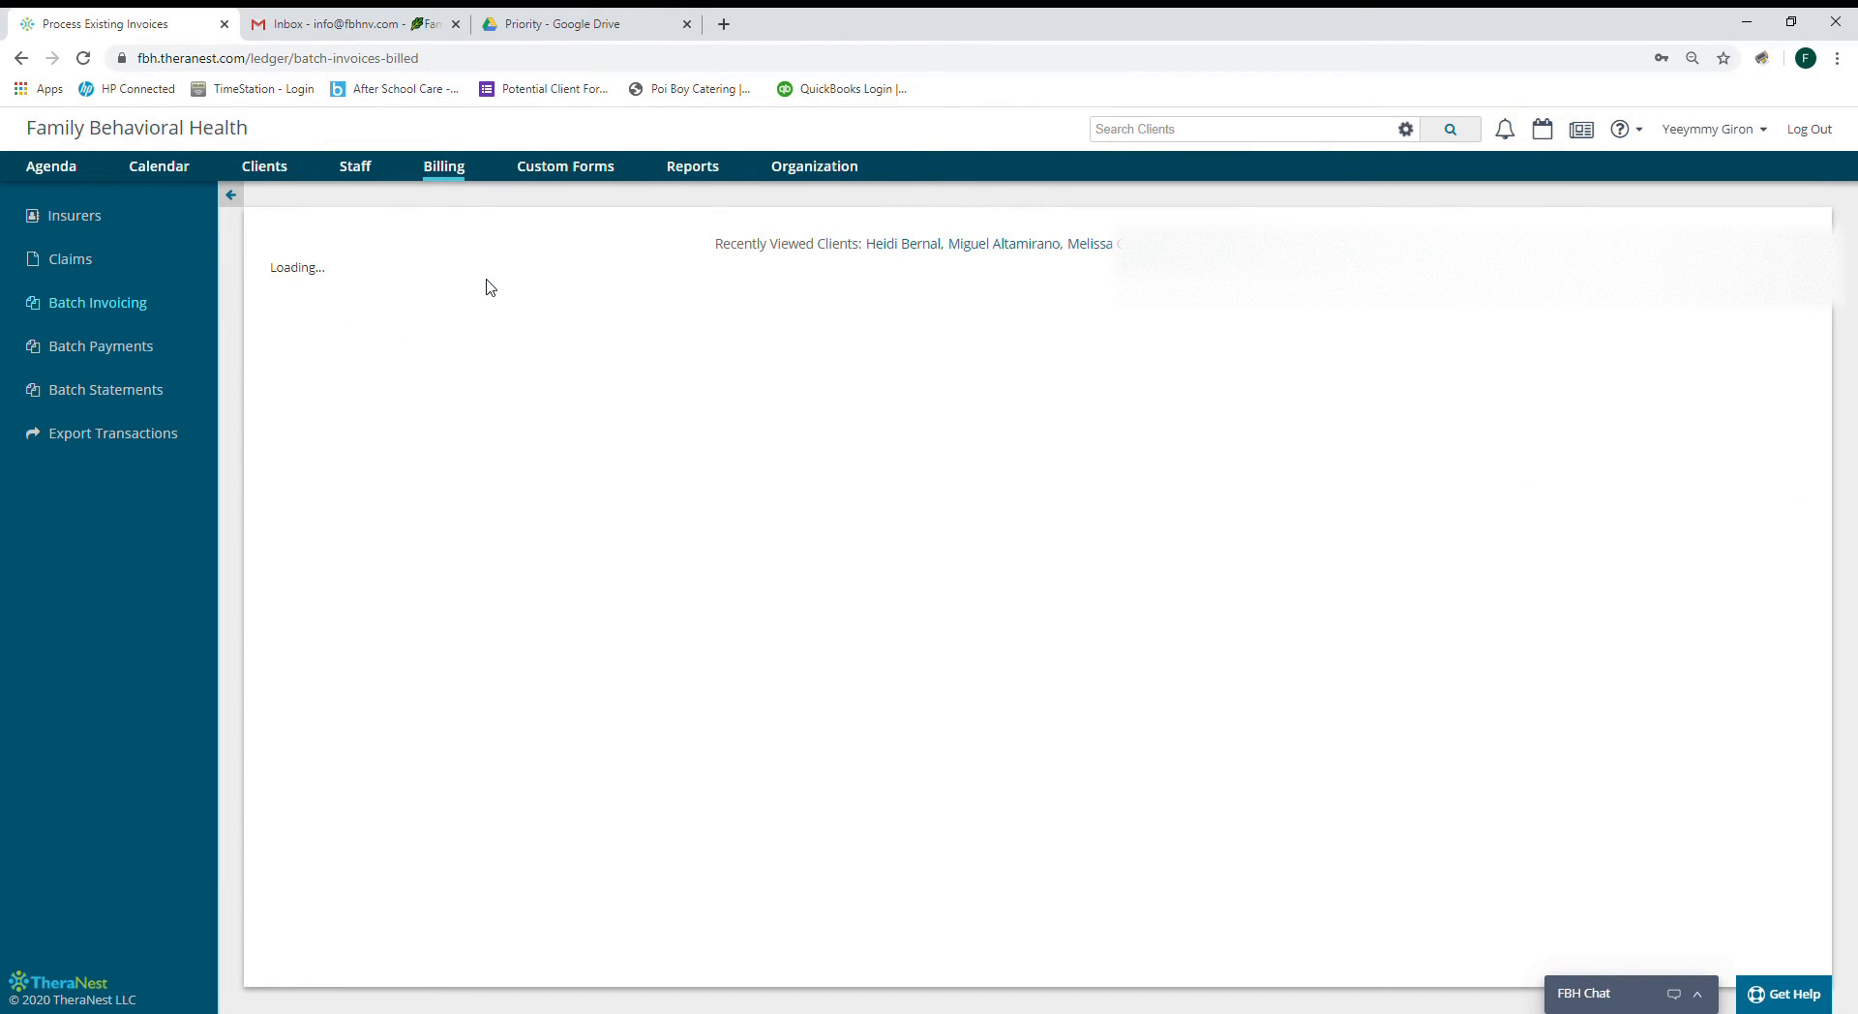
Select every listed March 2020 invoice, including the $65.00 one, and queue them as claims.
scroll(490, 284, down, 1)
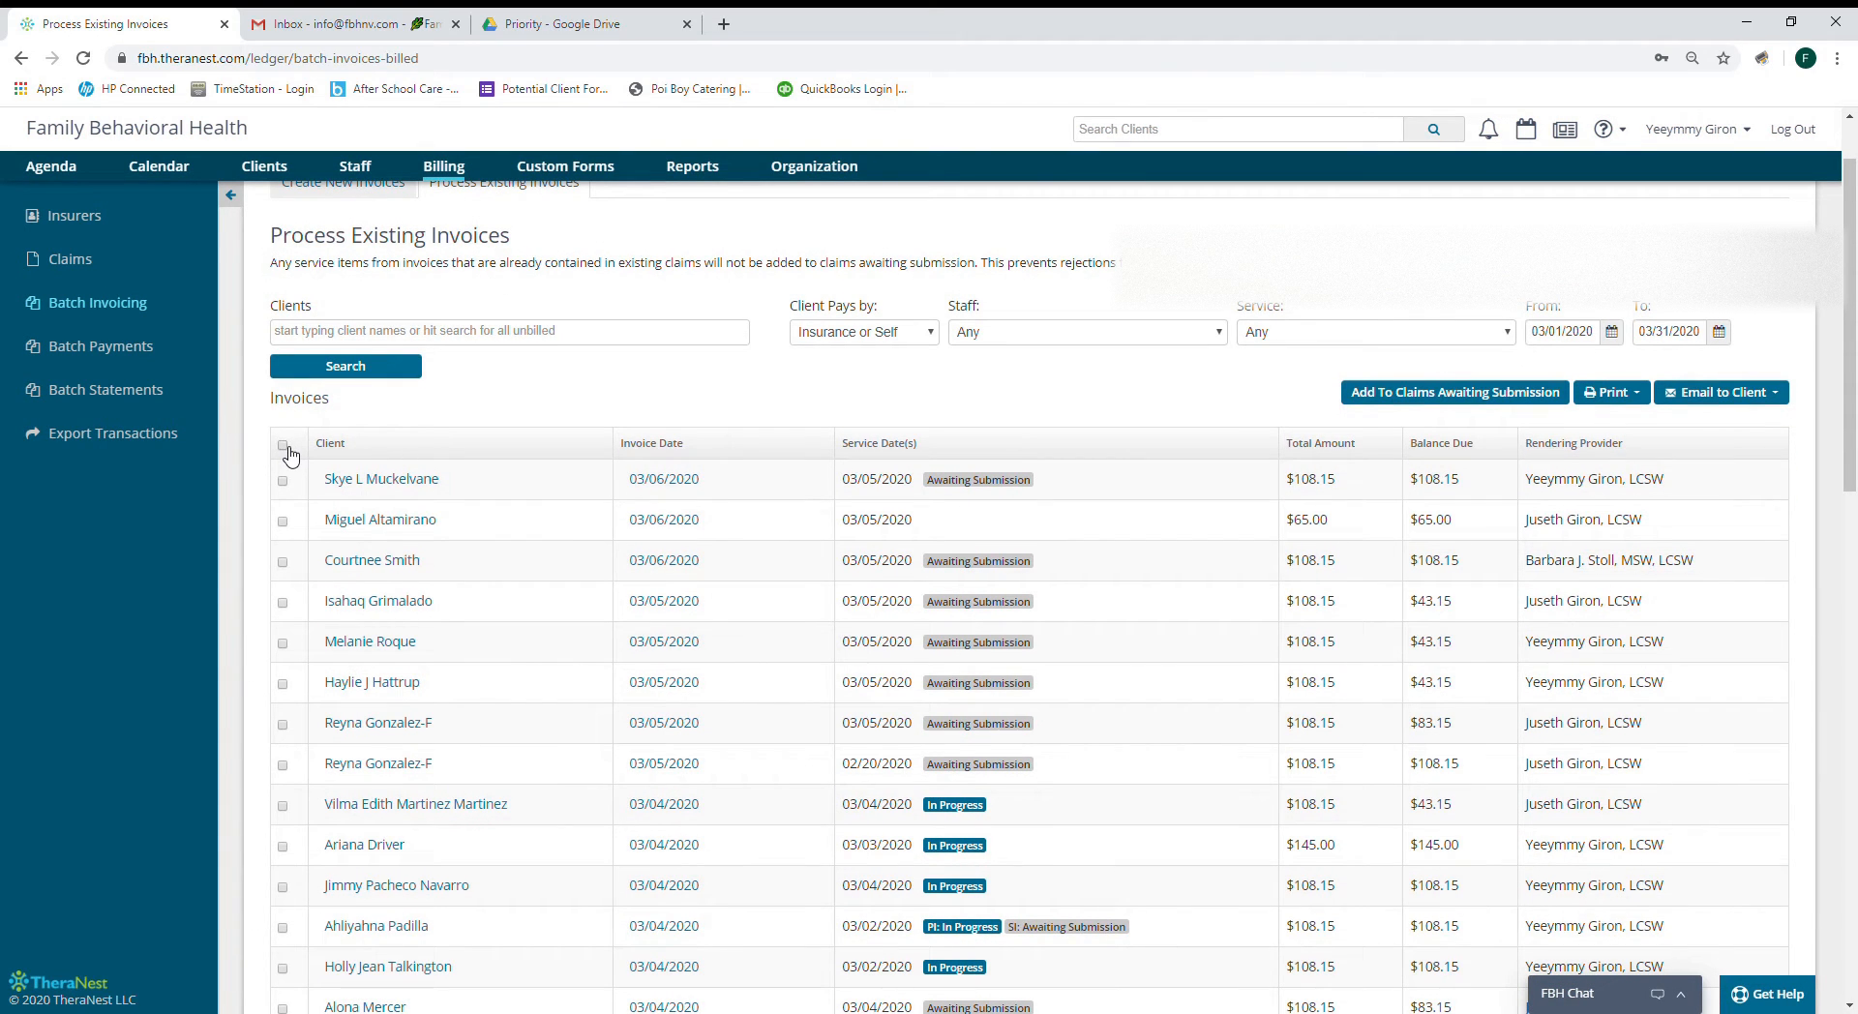
click(1385, 397)
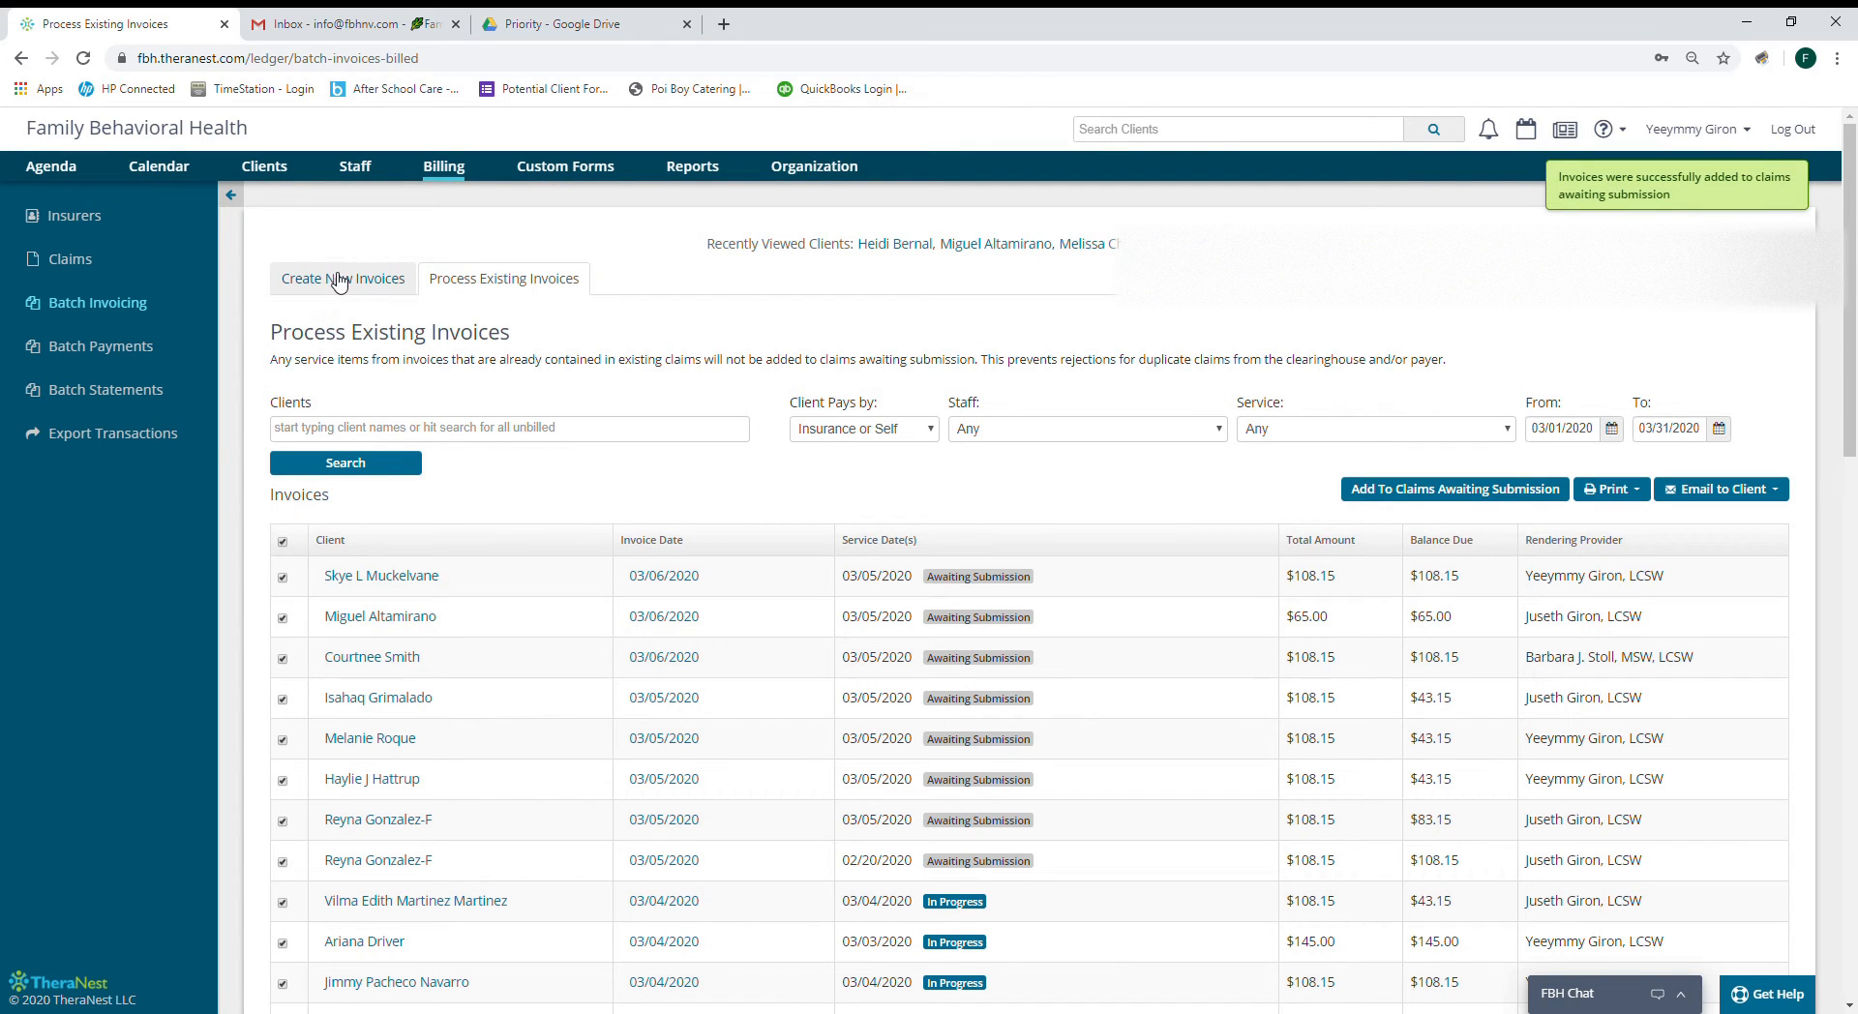
Review the 16 claims awaiting submission, totaling $1,317.80, and start a Payer filter.
click(69, 259)
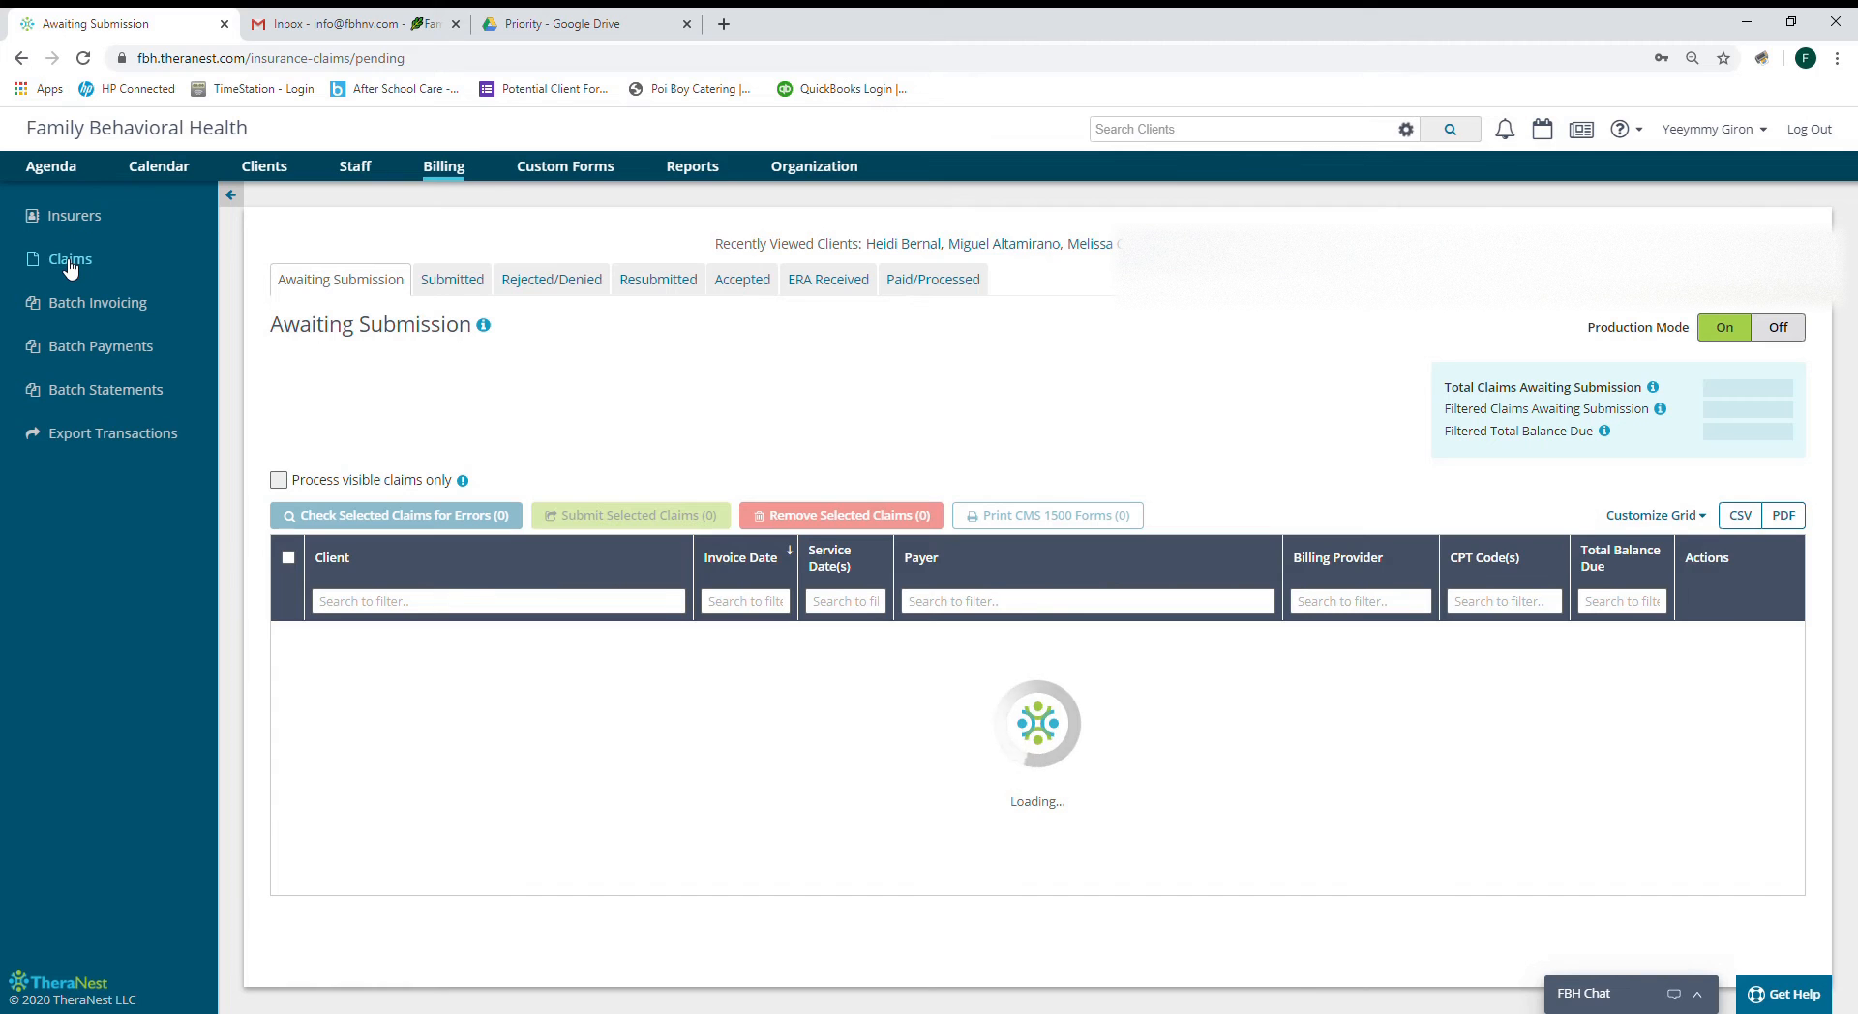
scroll(542, 713, down, 2)
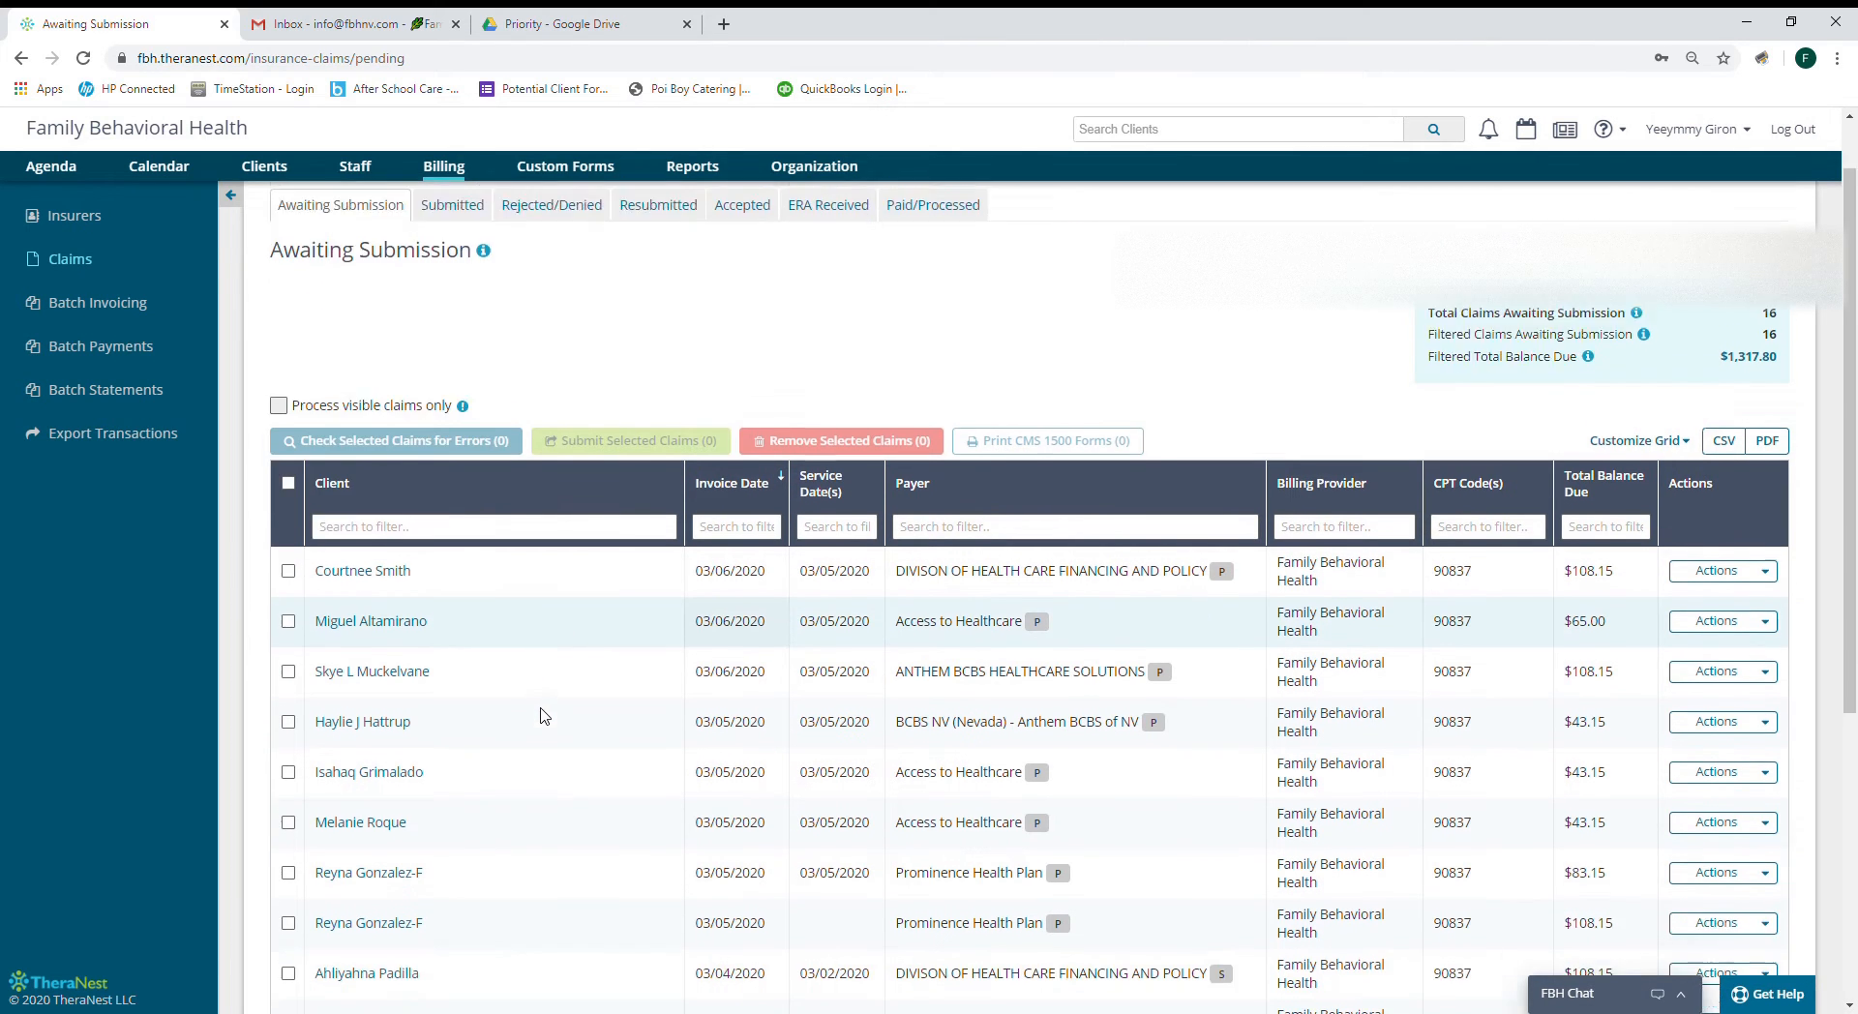
scroll(542, 716, down, 4)
scroll(539, 718, up, 5)
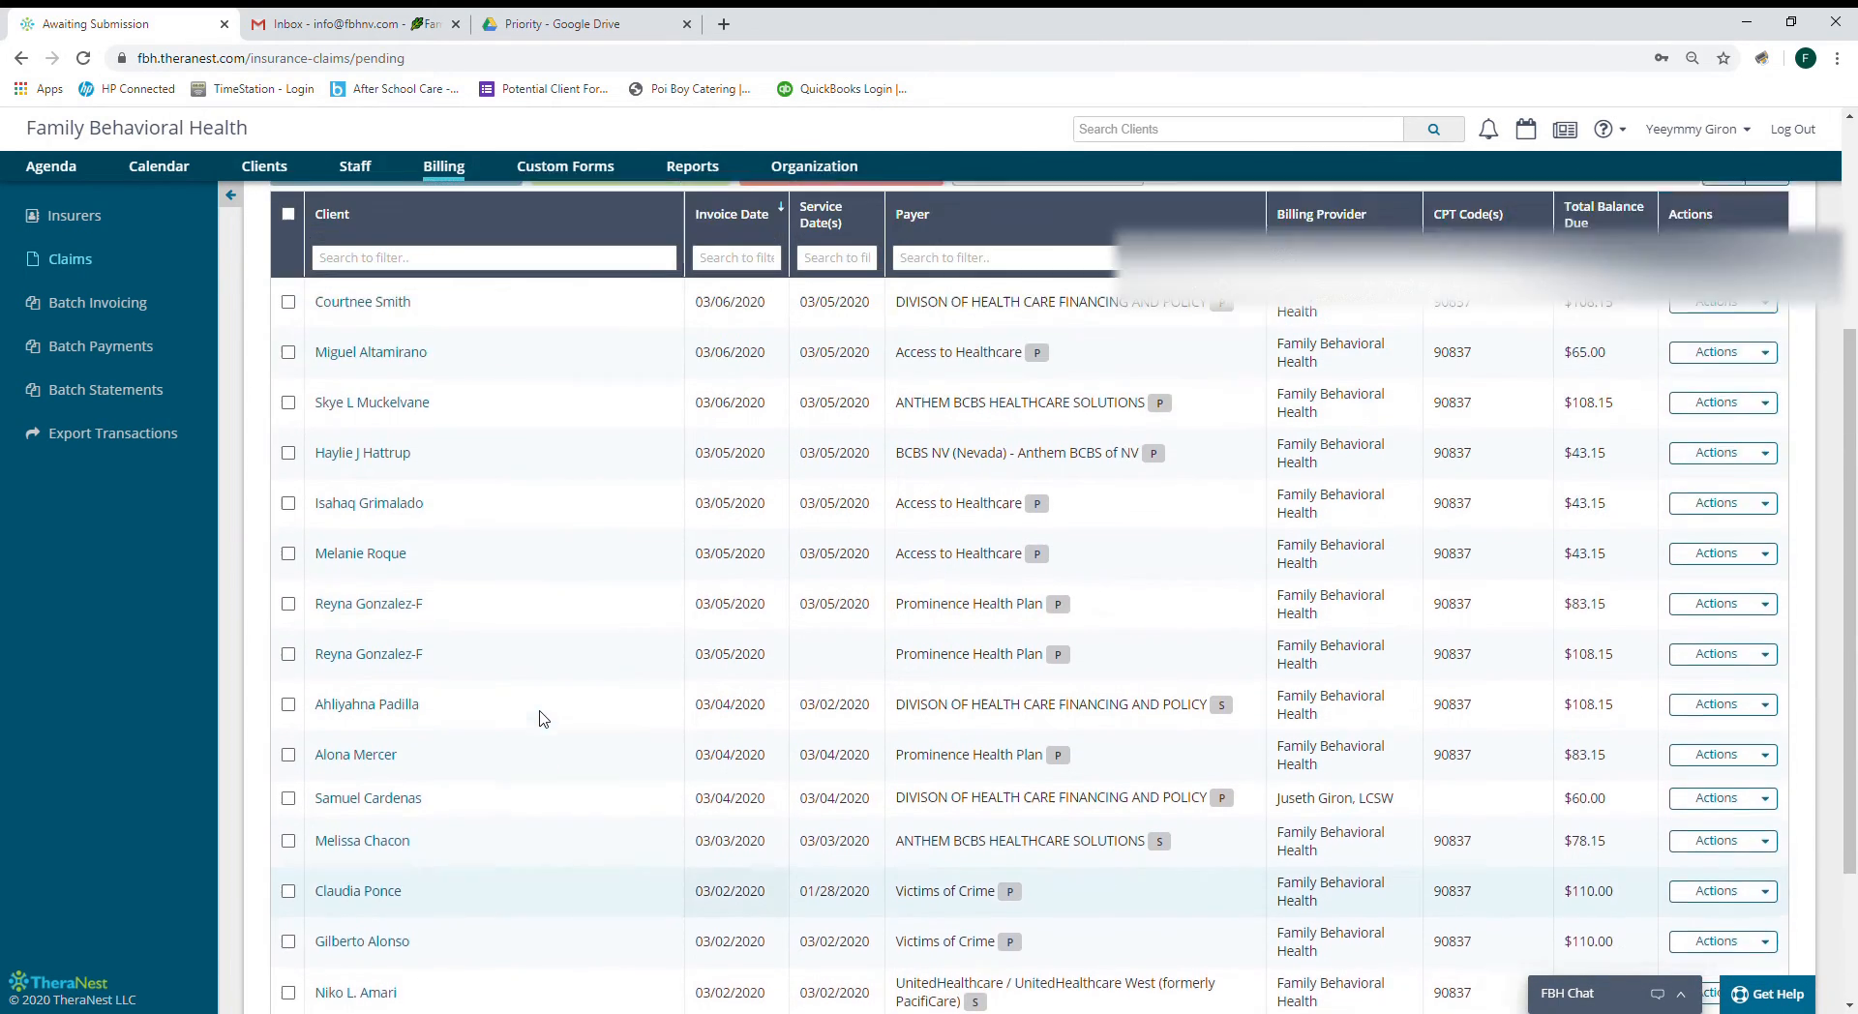
scroll(538, 723, up, 2)
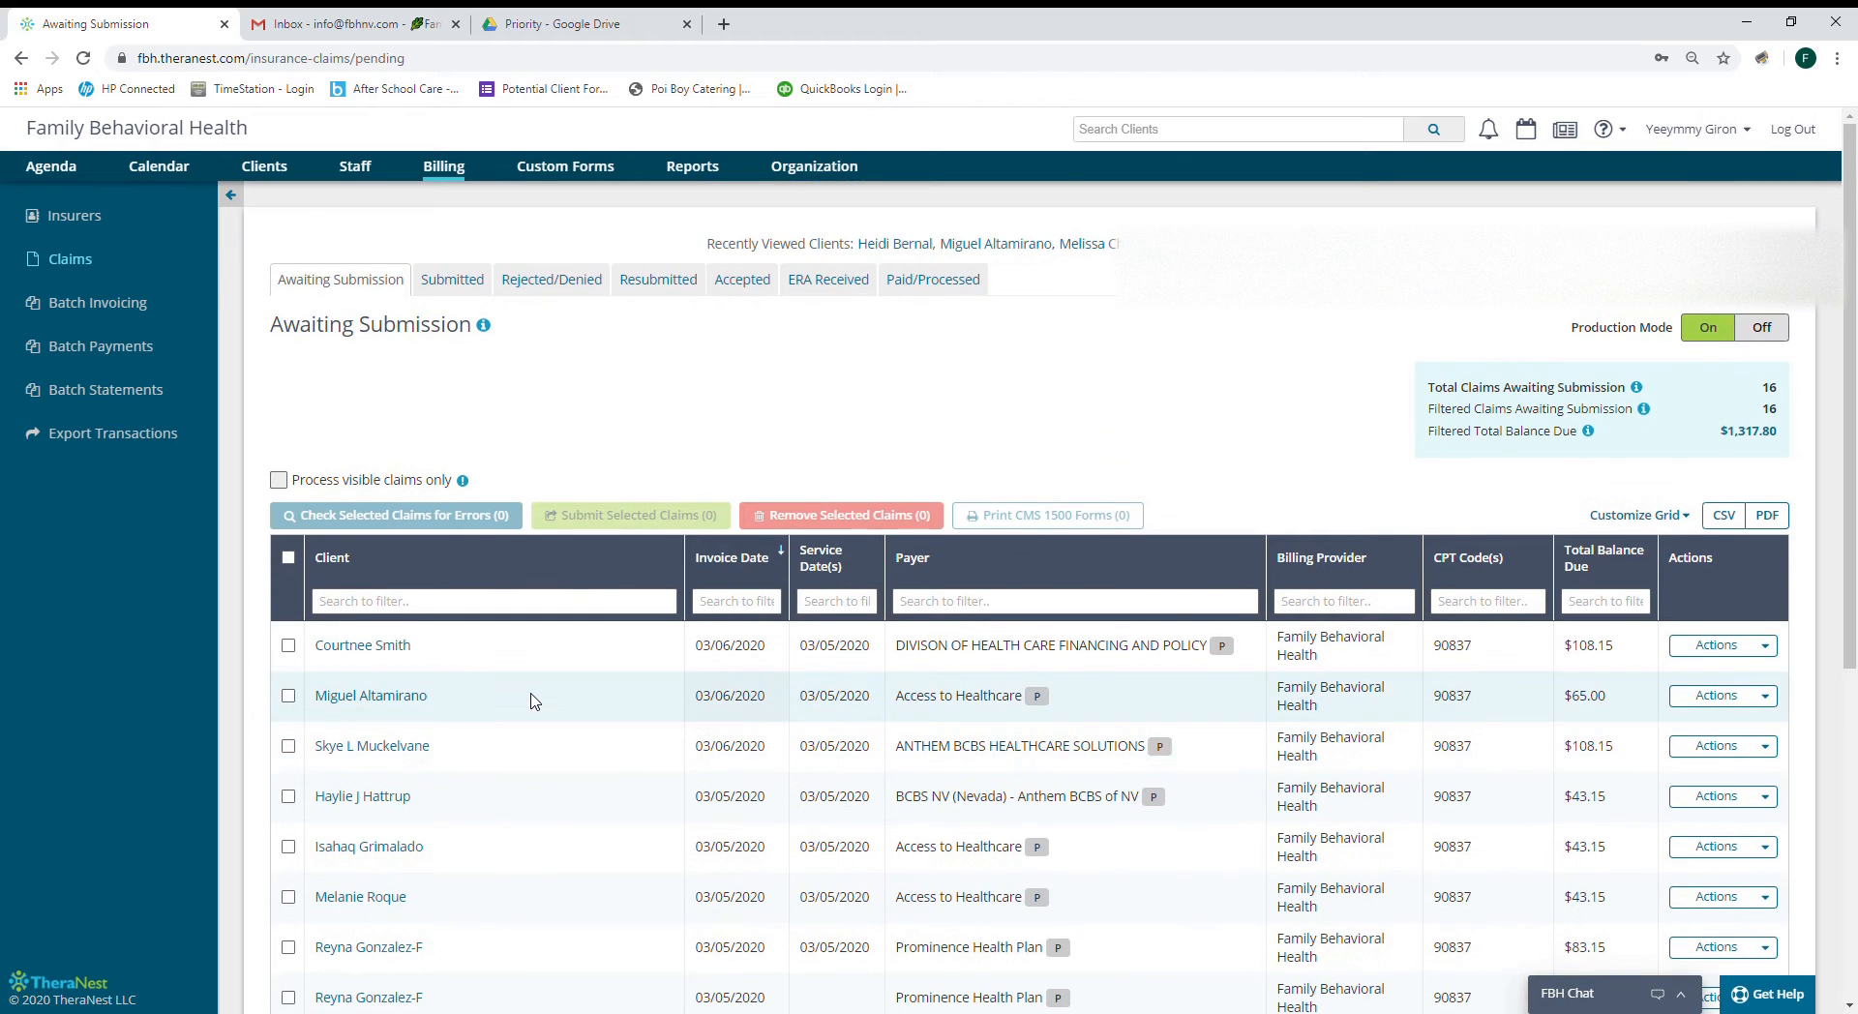
click(957, 603)
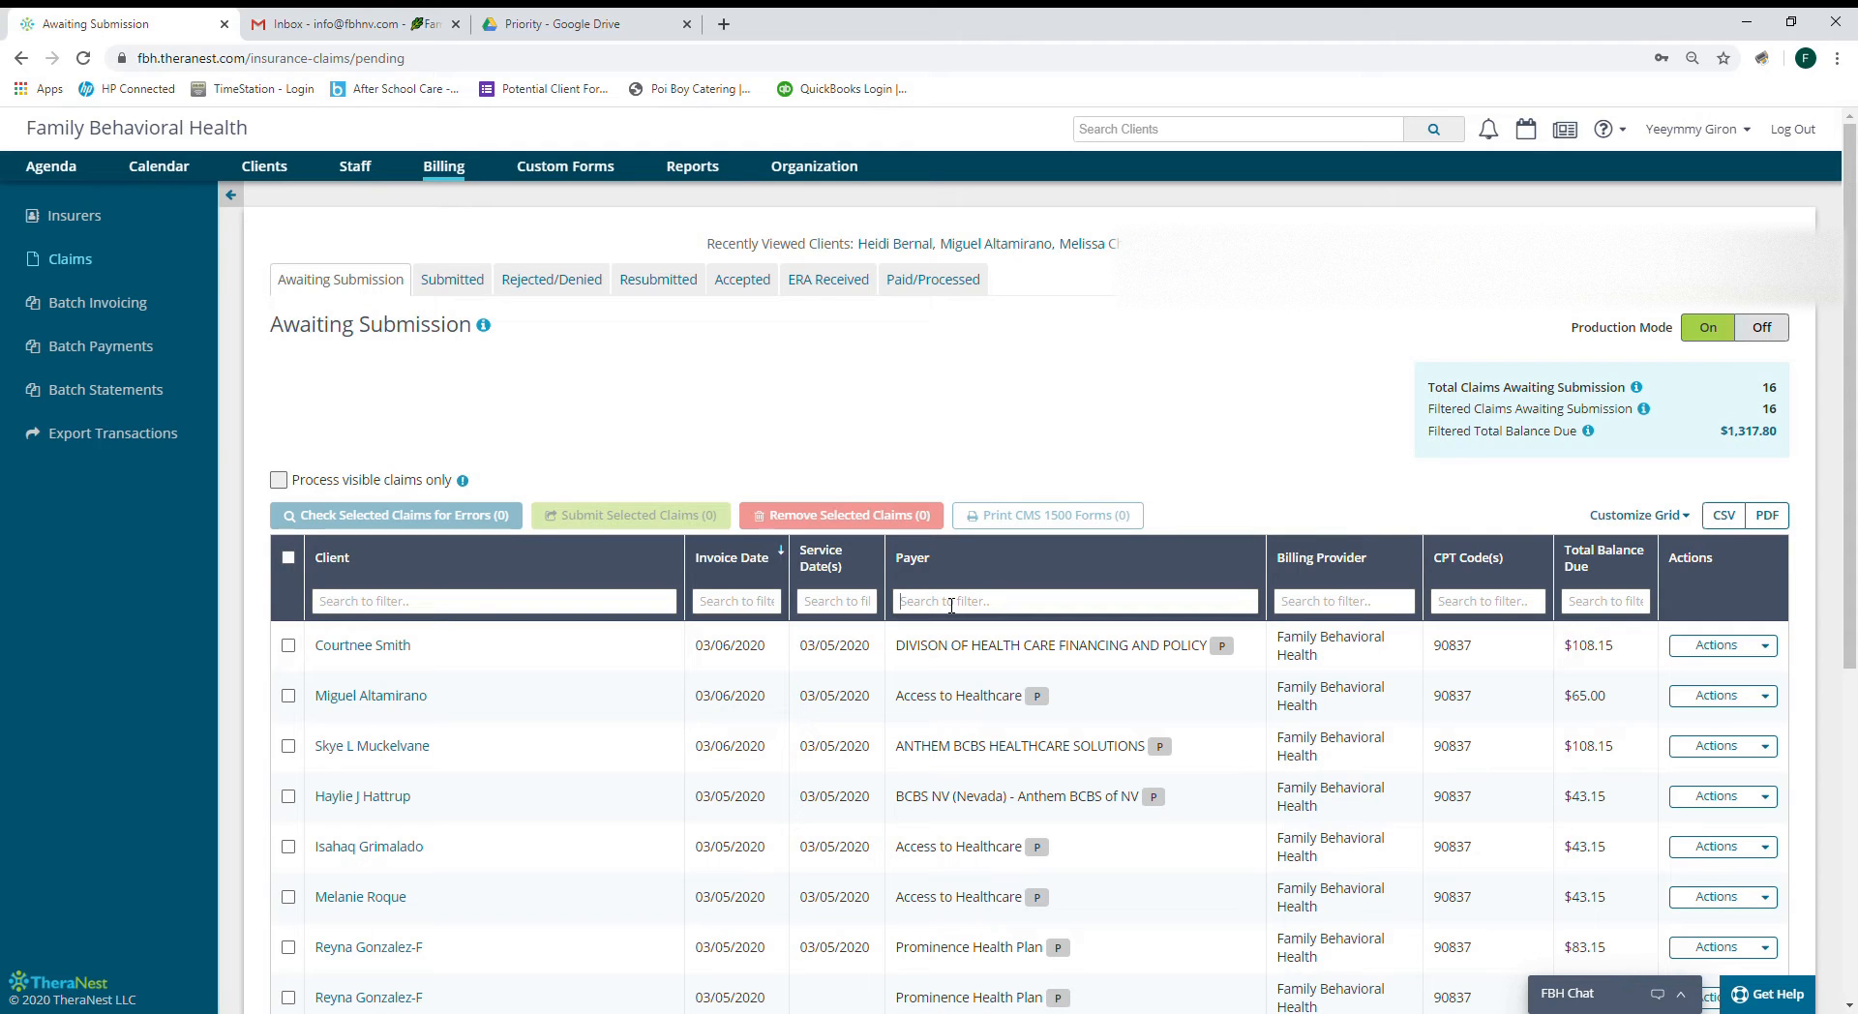
Filter payers by 'acc' and remove the three Access to Healthcare claims.
text(self)
key(BackSpace)
key(BackSpace)
key(BackSpace)
key(BackSpace)
text(acc)
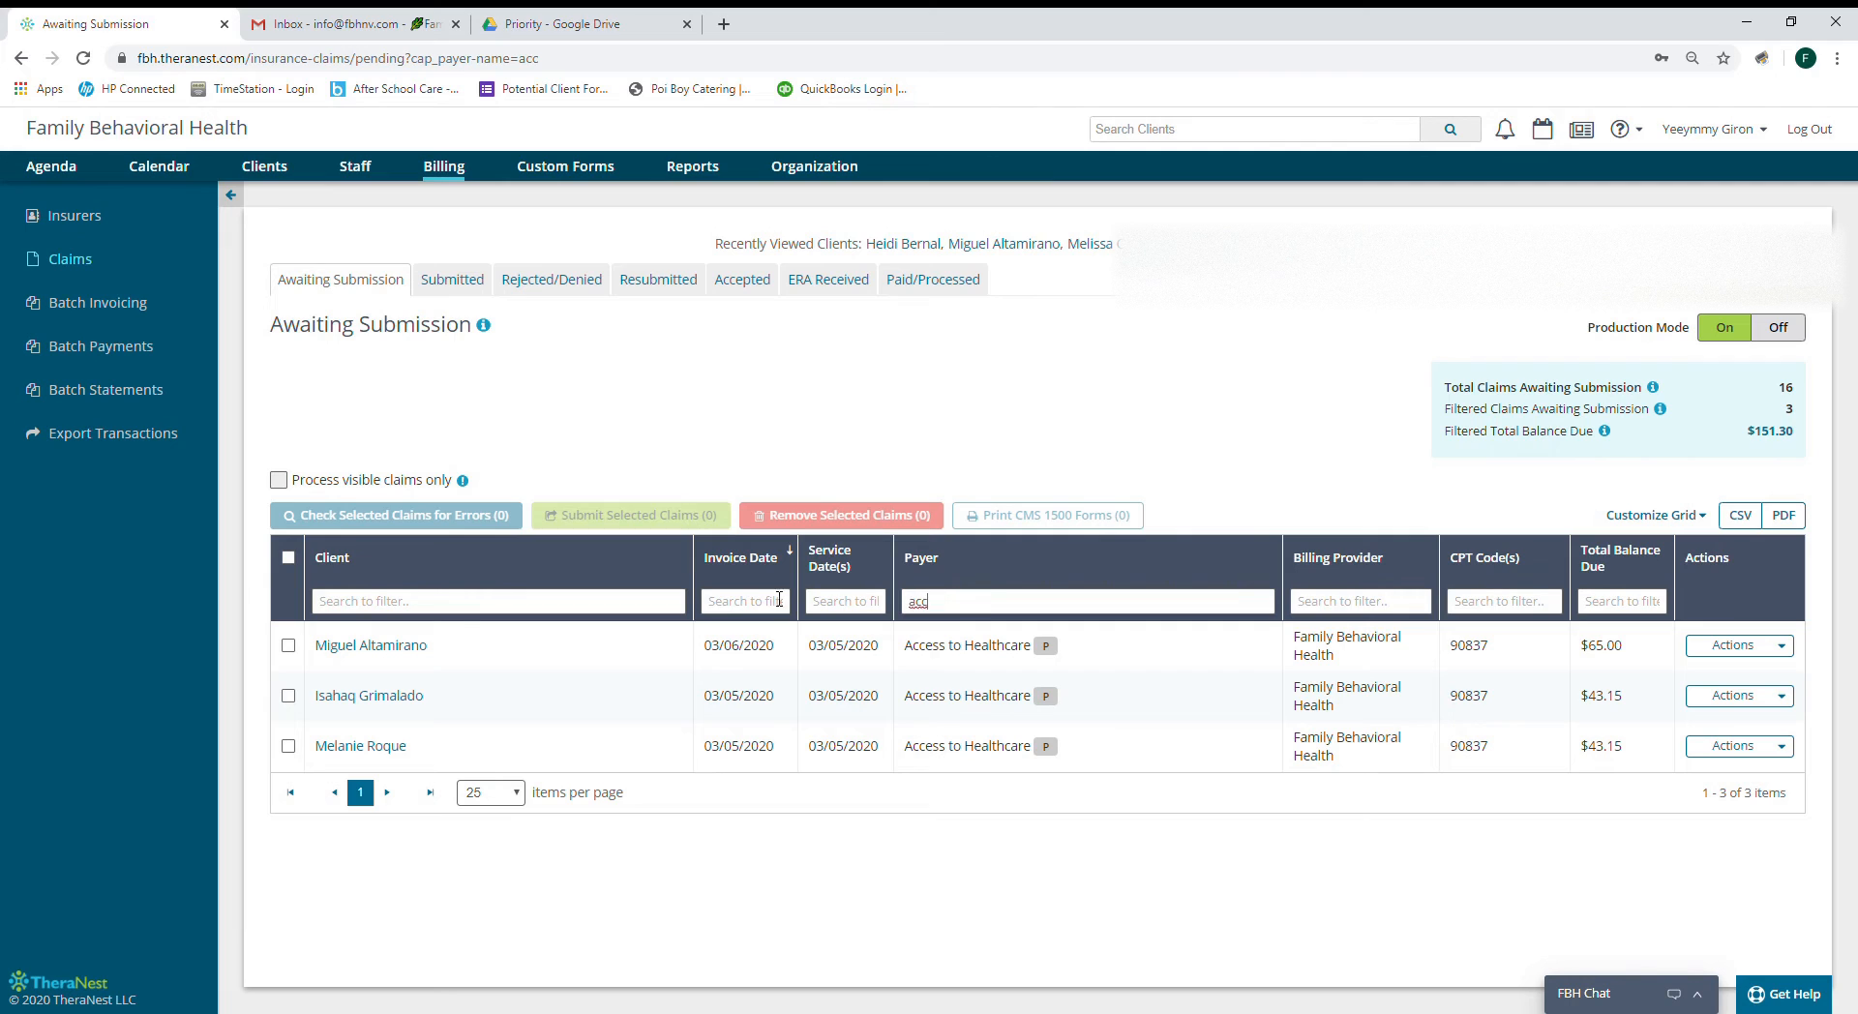
click(289, 559)
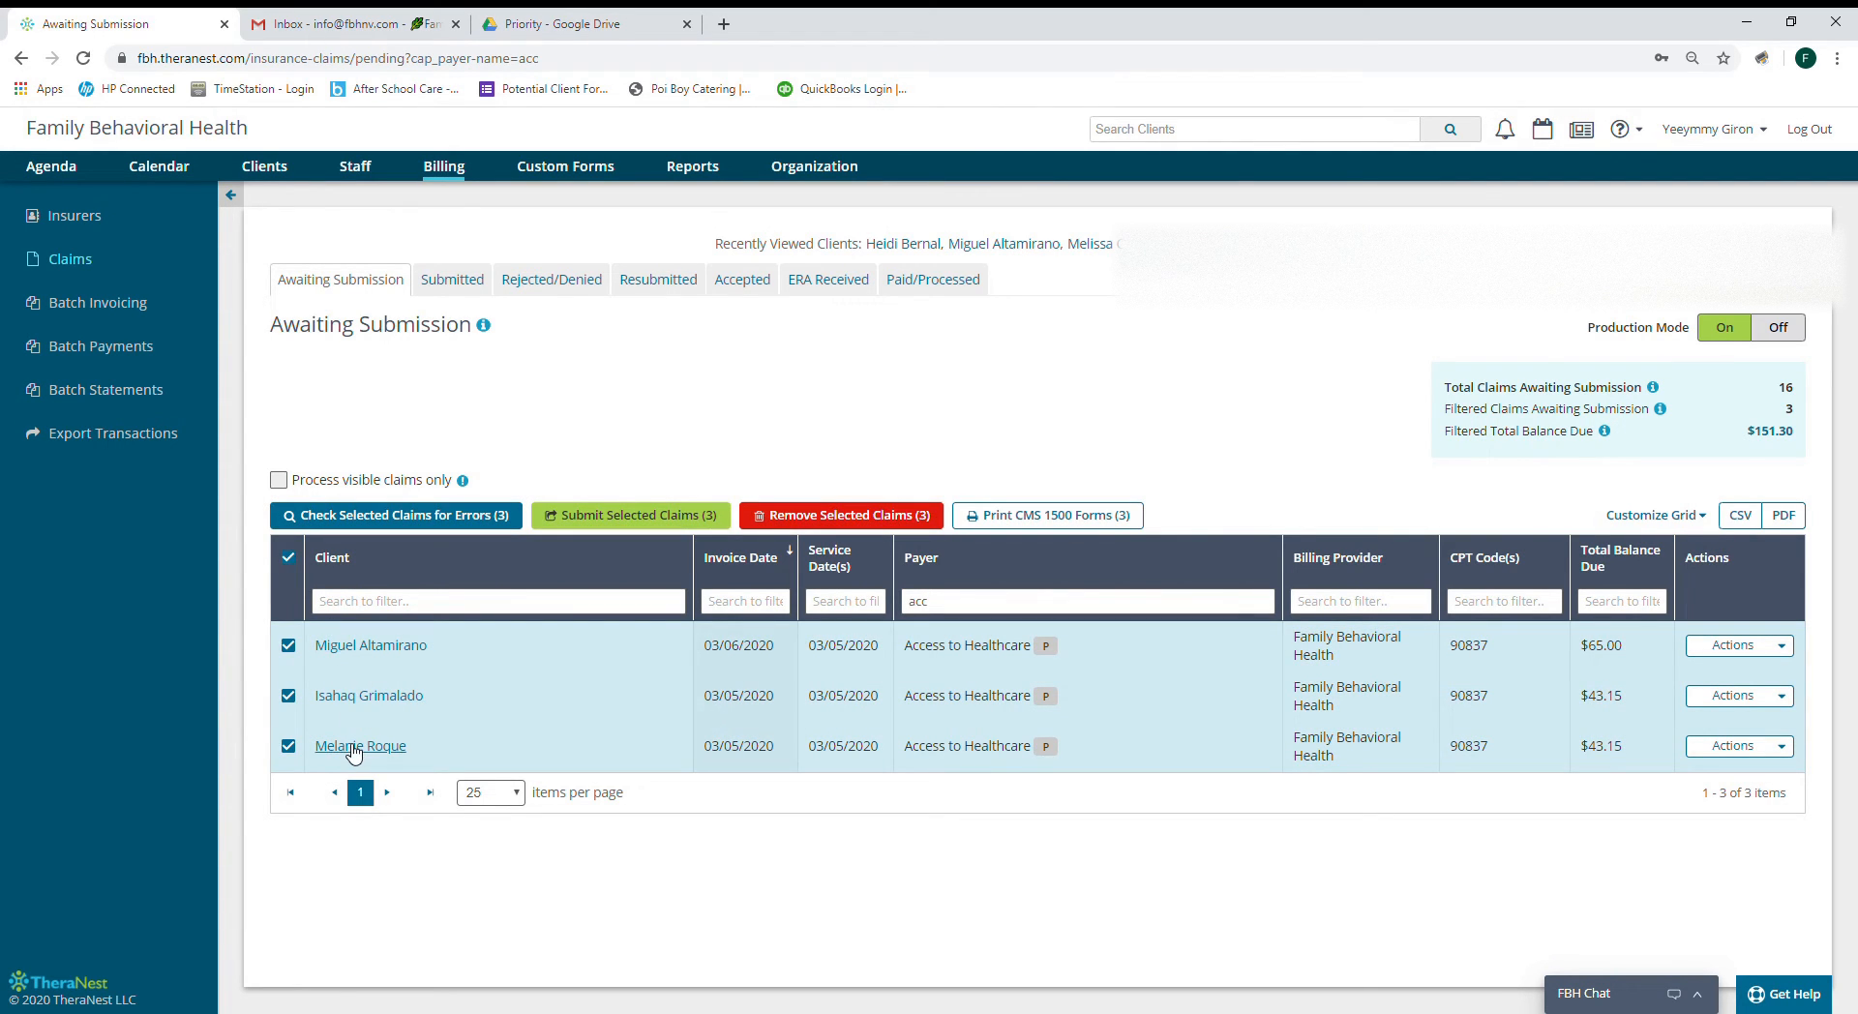
click(823, 518)
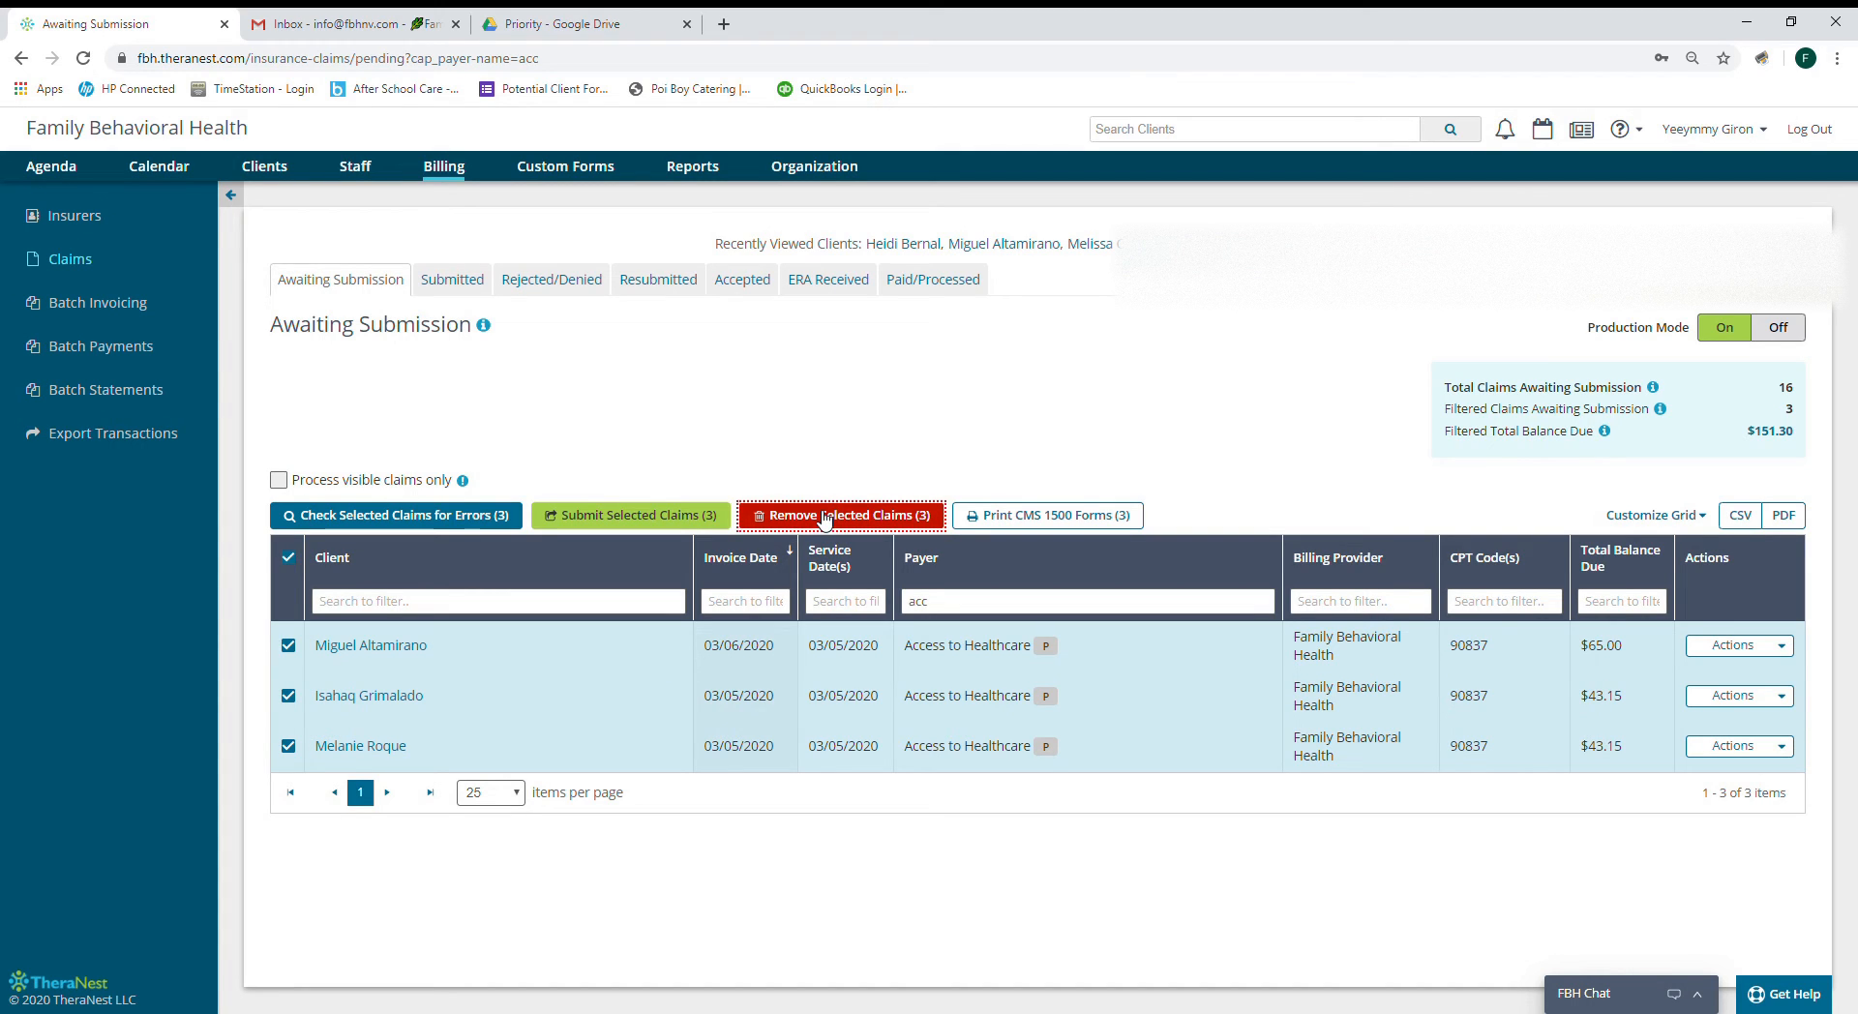
Filter payers by 'vic', remove the three Victims of Crime claims, then clear the filter.
double_click(940, 619)
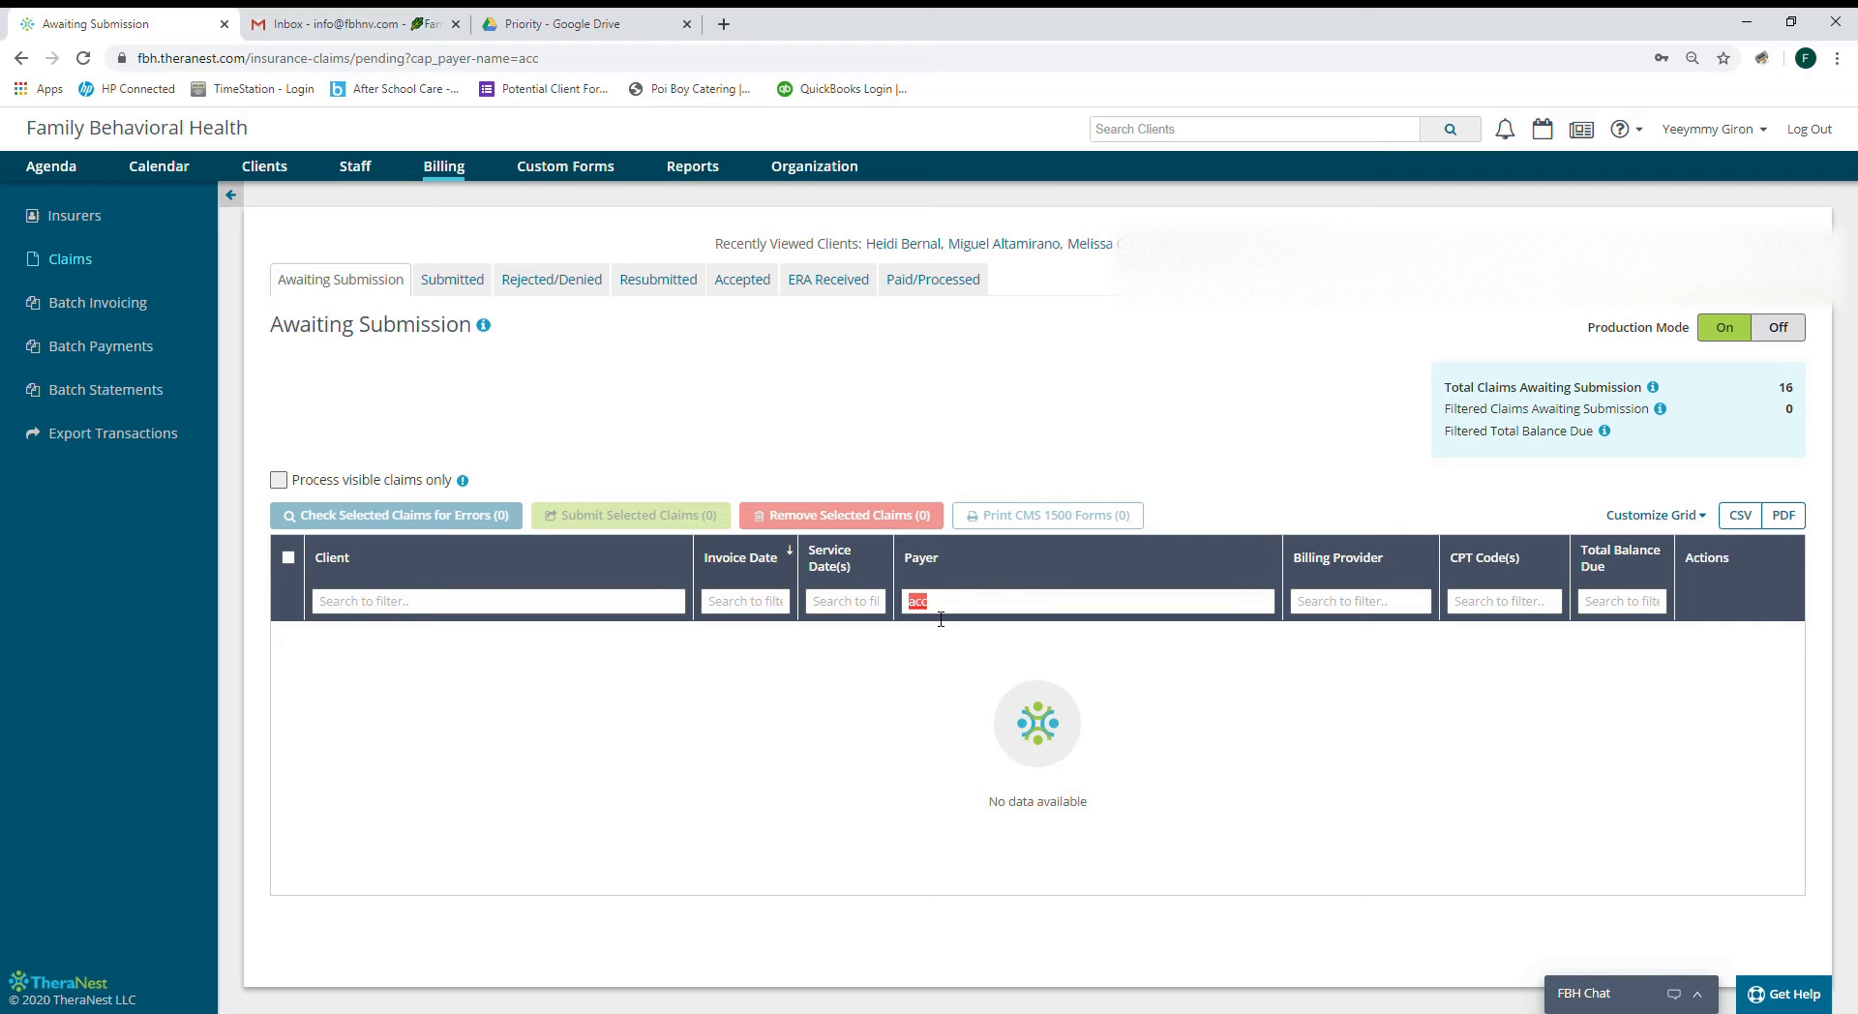
text(vic)
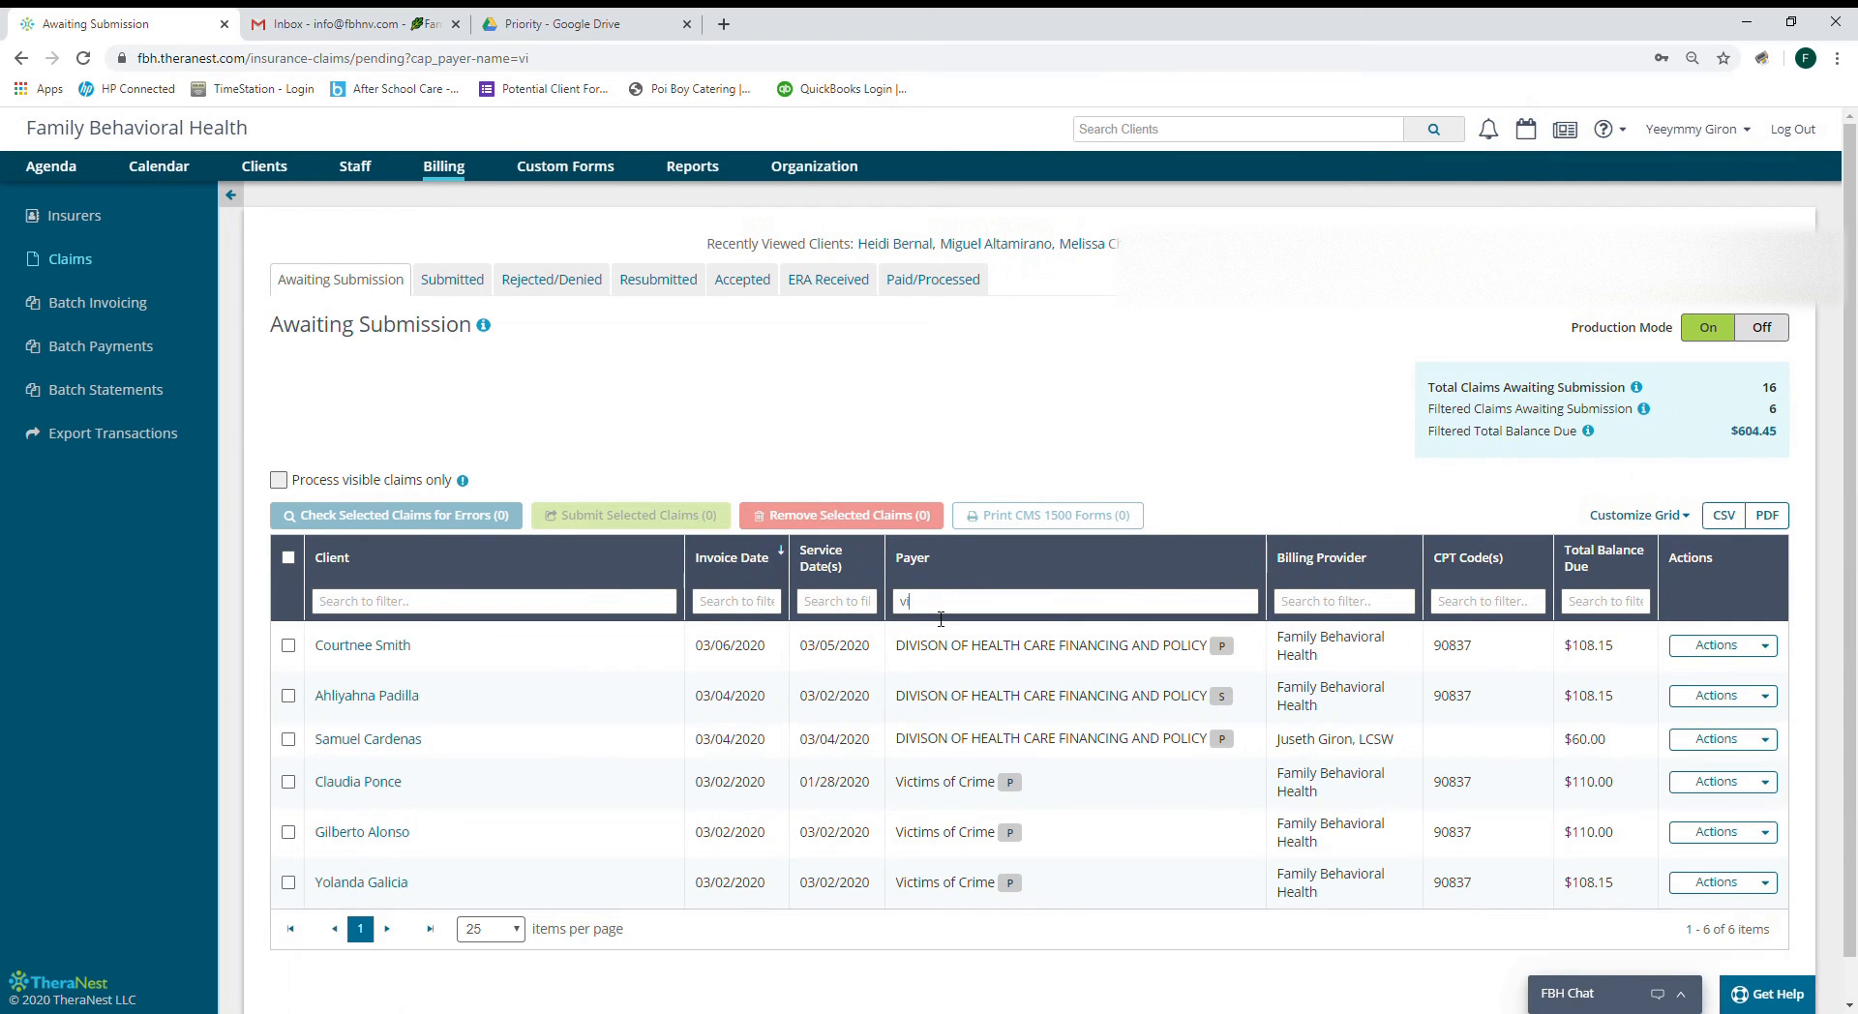
click(287, 557)
click(799, 514)
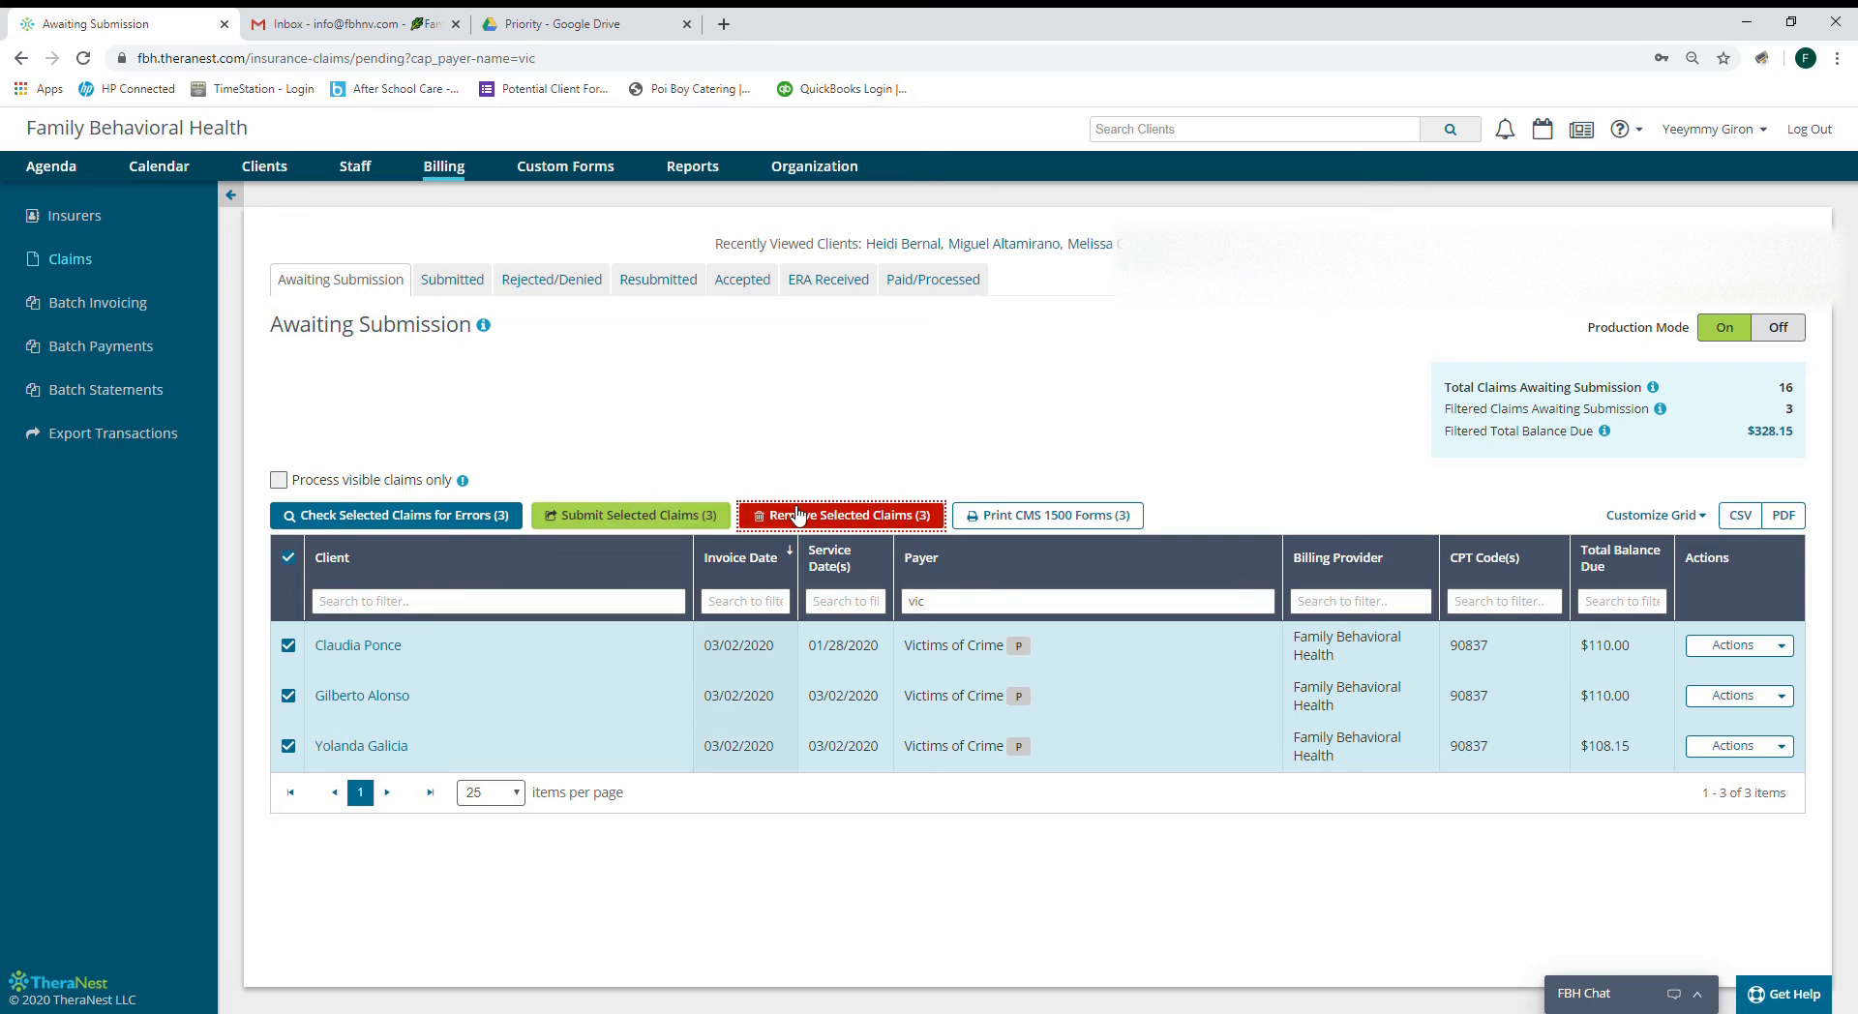
double_click(916, 602)
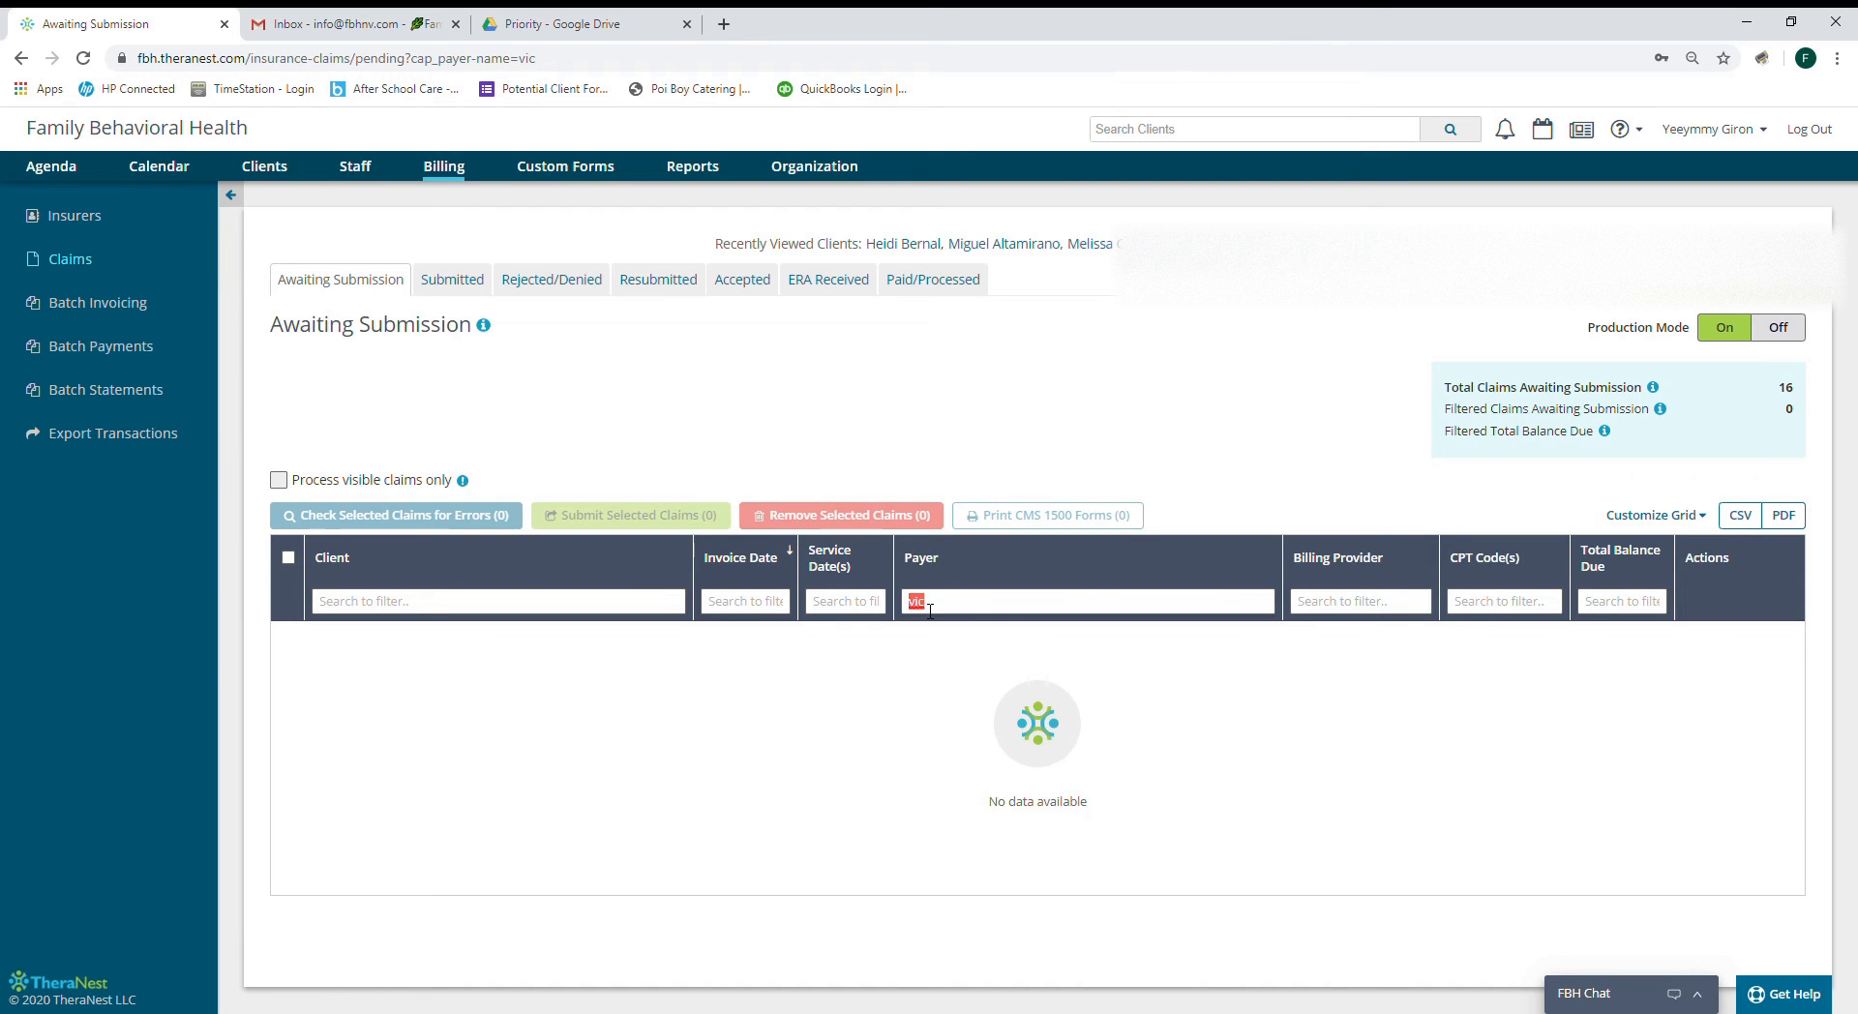
key(BackSpace)
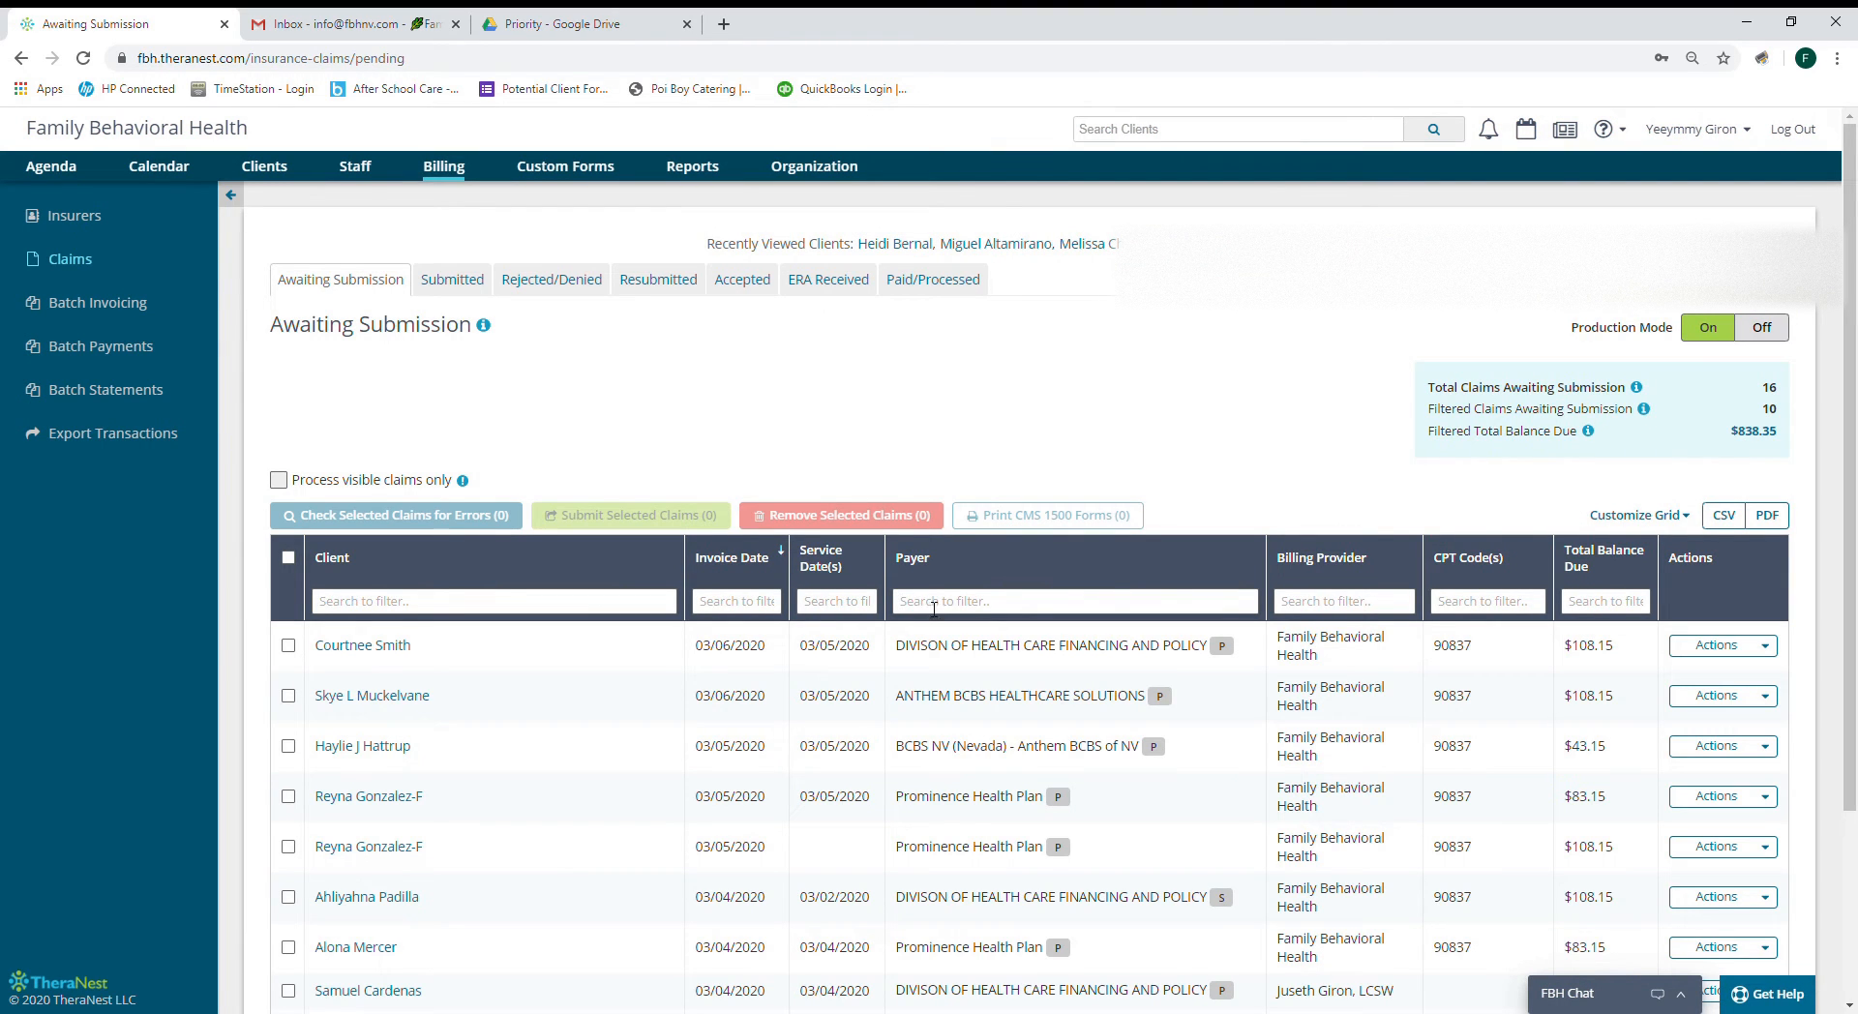
Select all 10 remaining claims and check them for errors.
scroll(1234, 414, down, 1)
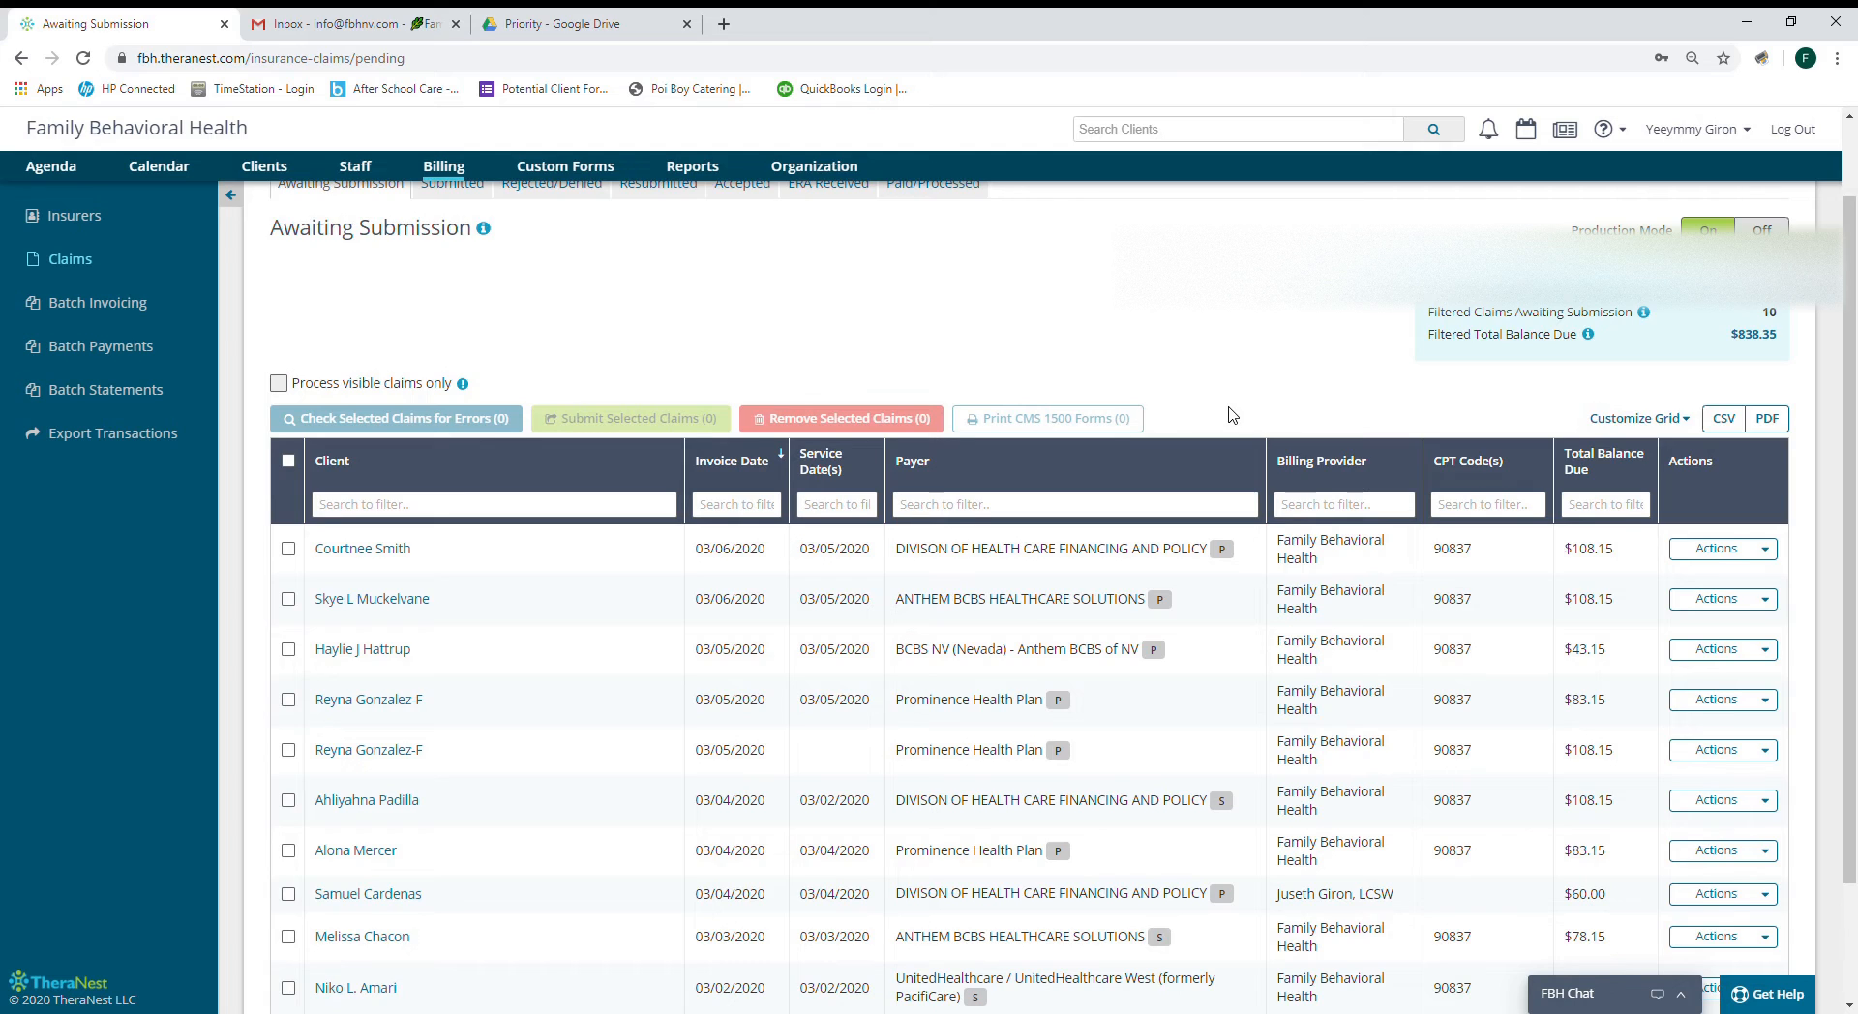
scroll(1224, 426, down, 2)
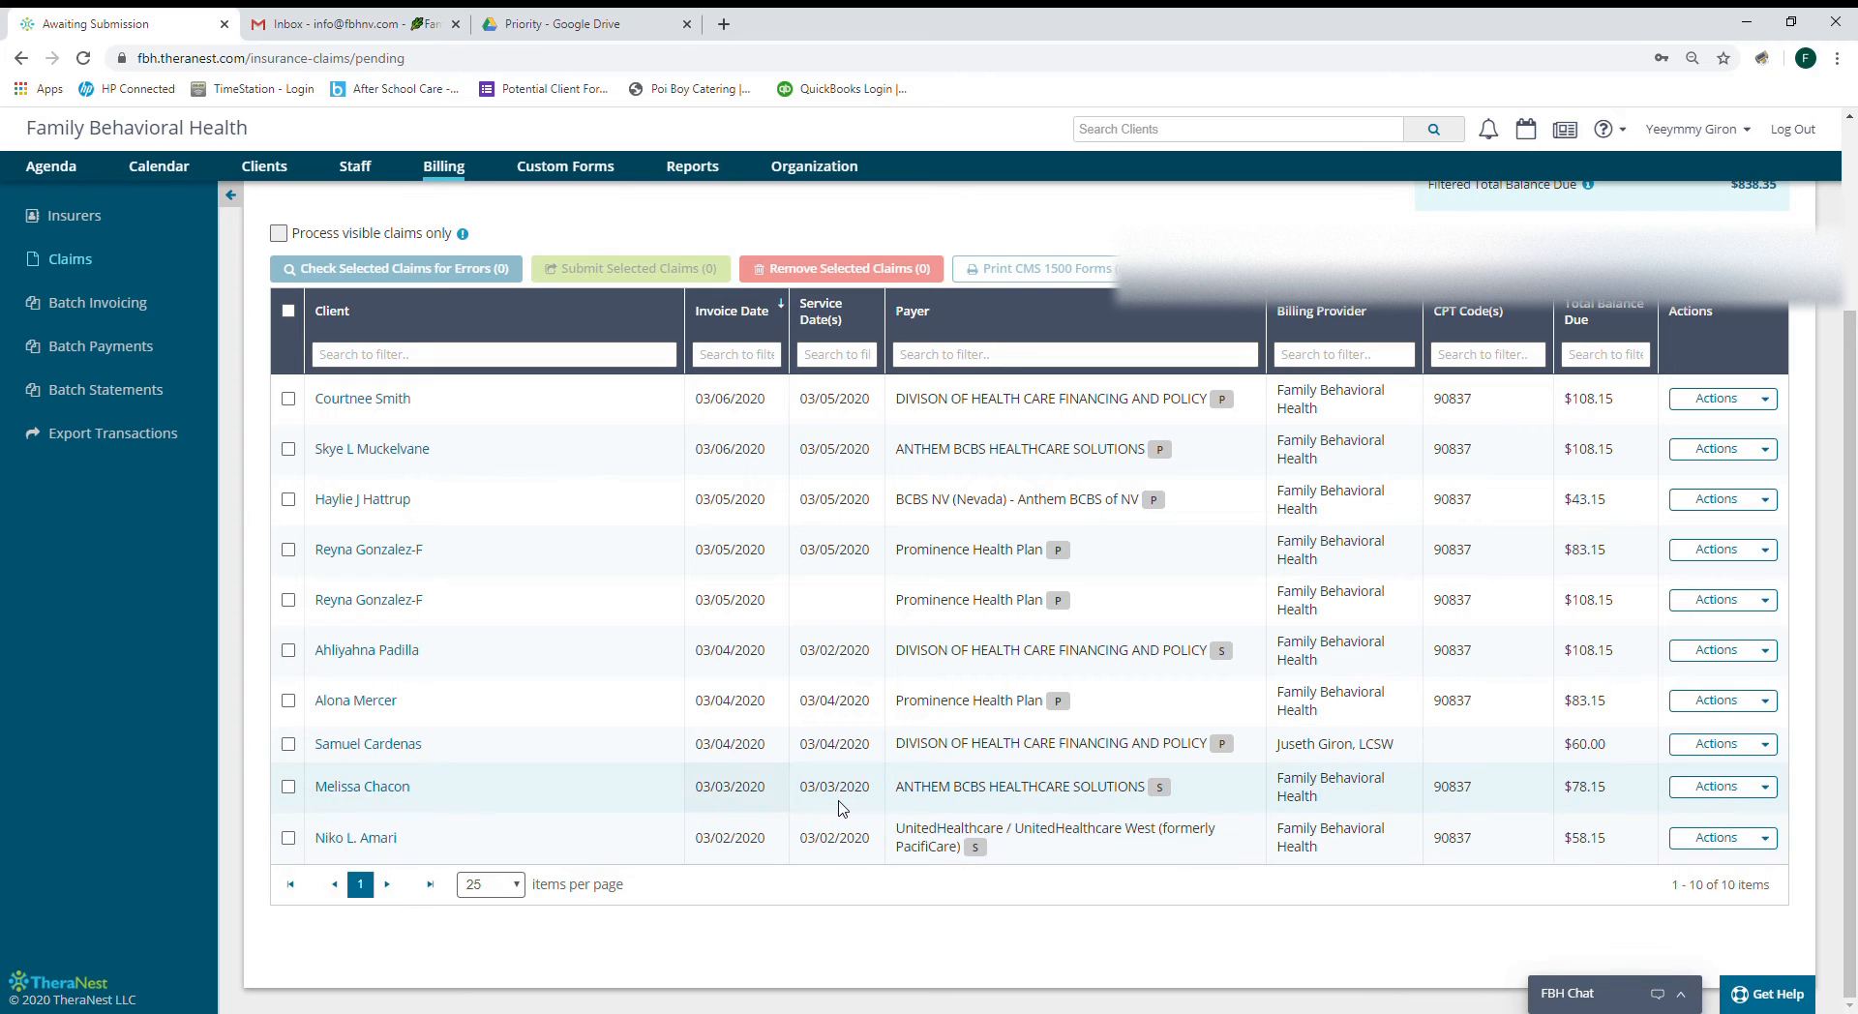
click(288, 312)
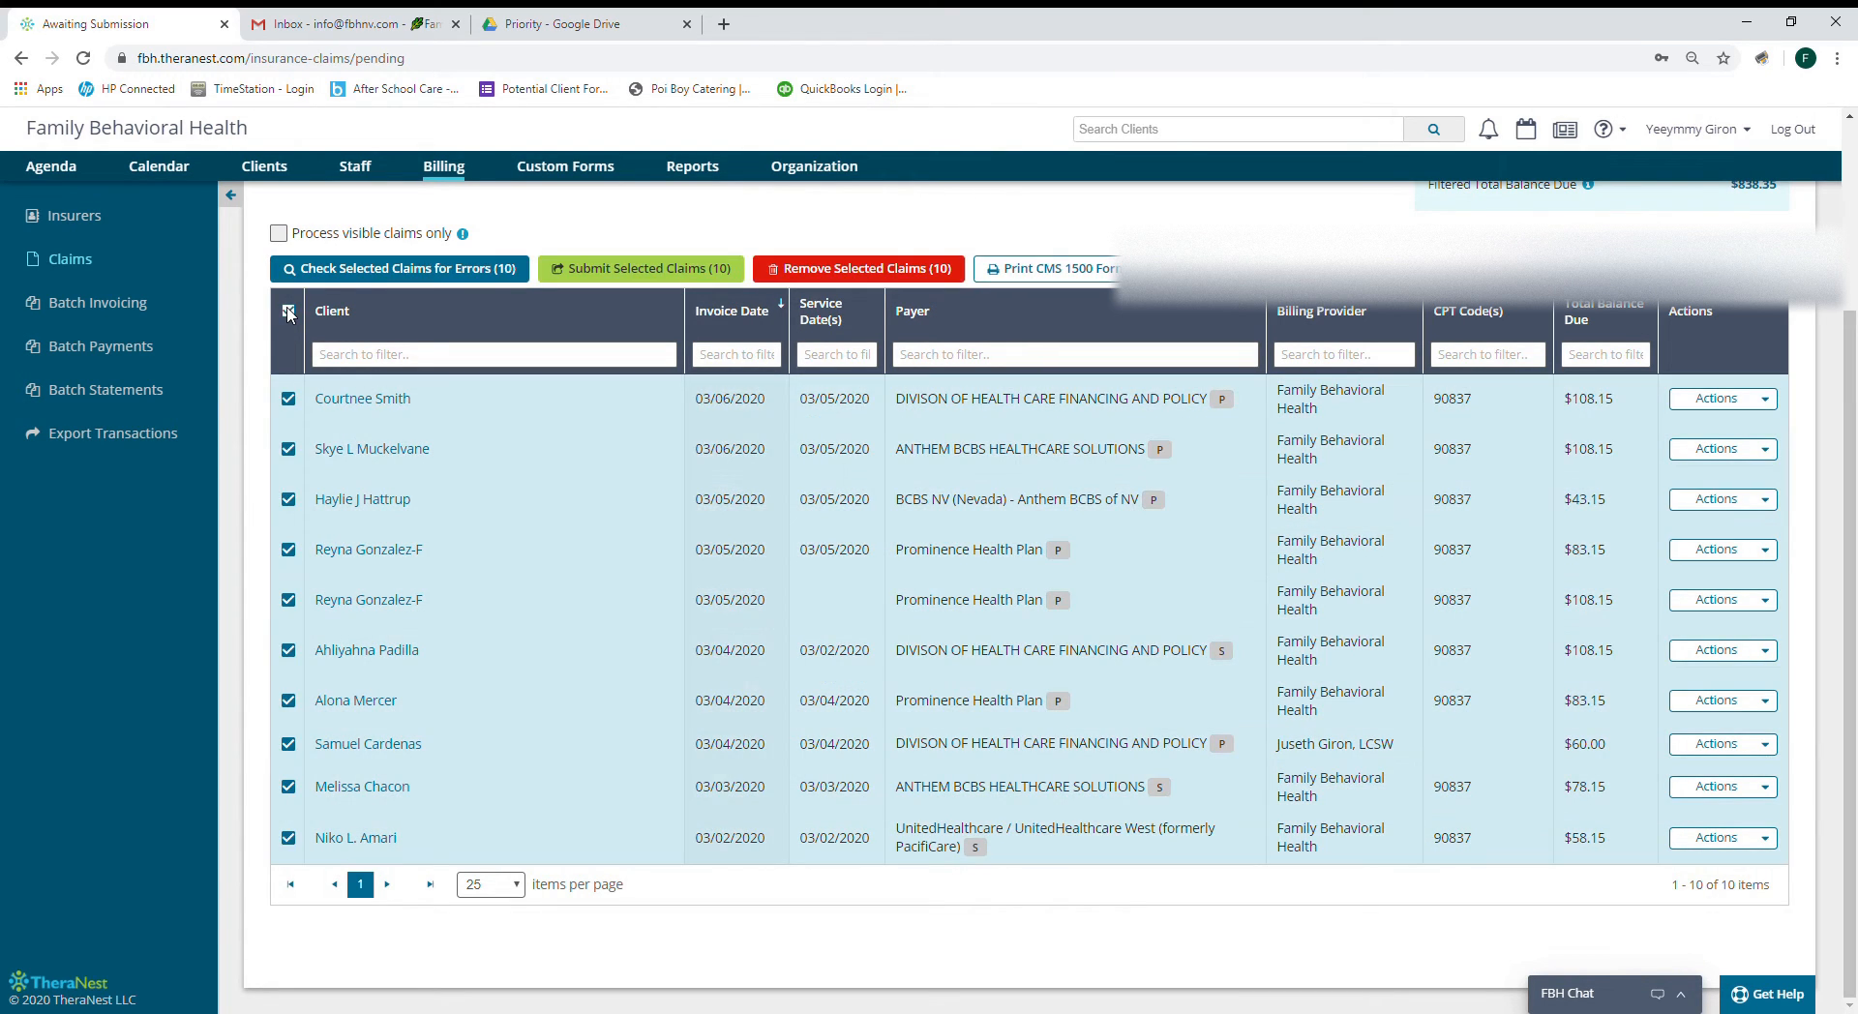
click(421, 272)
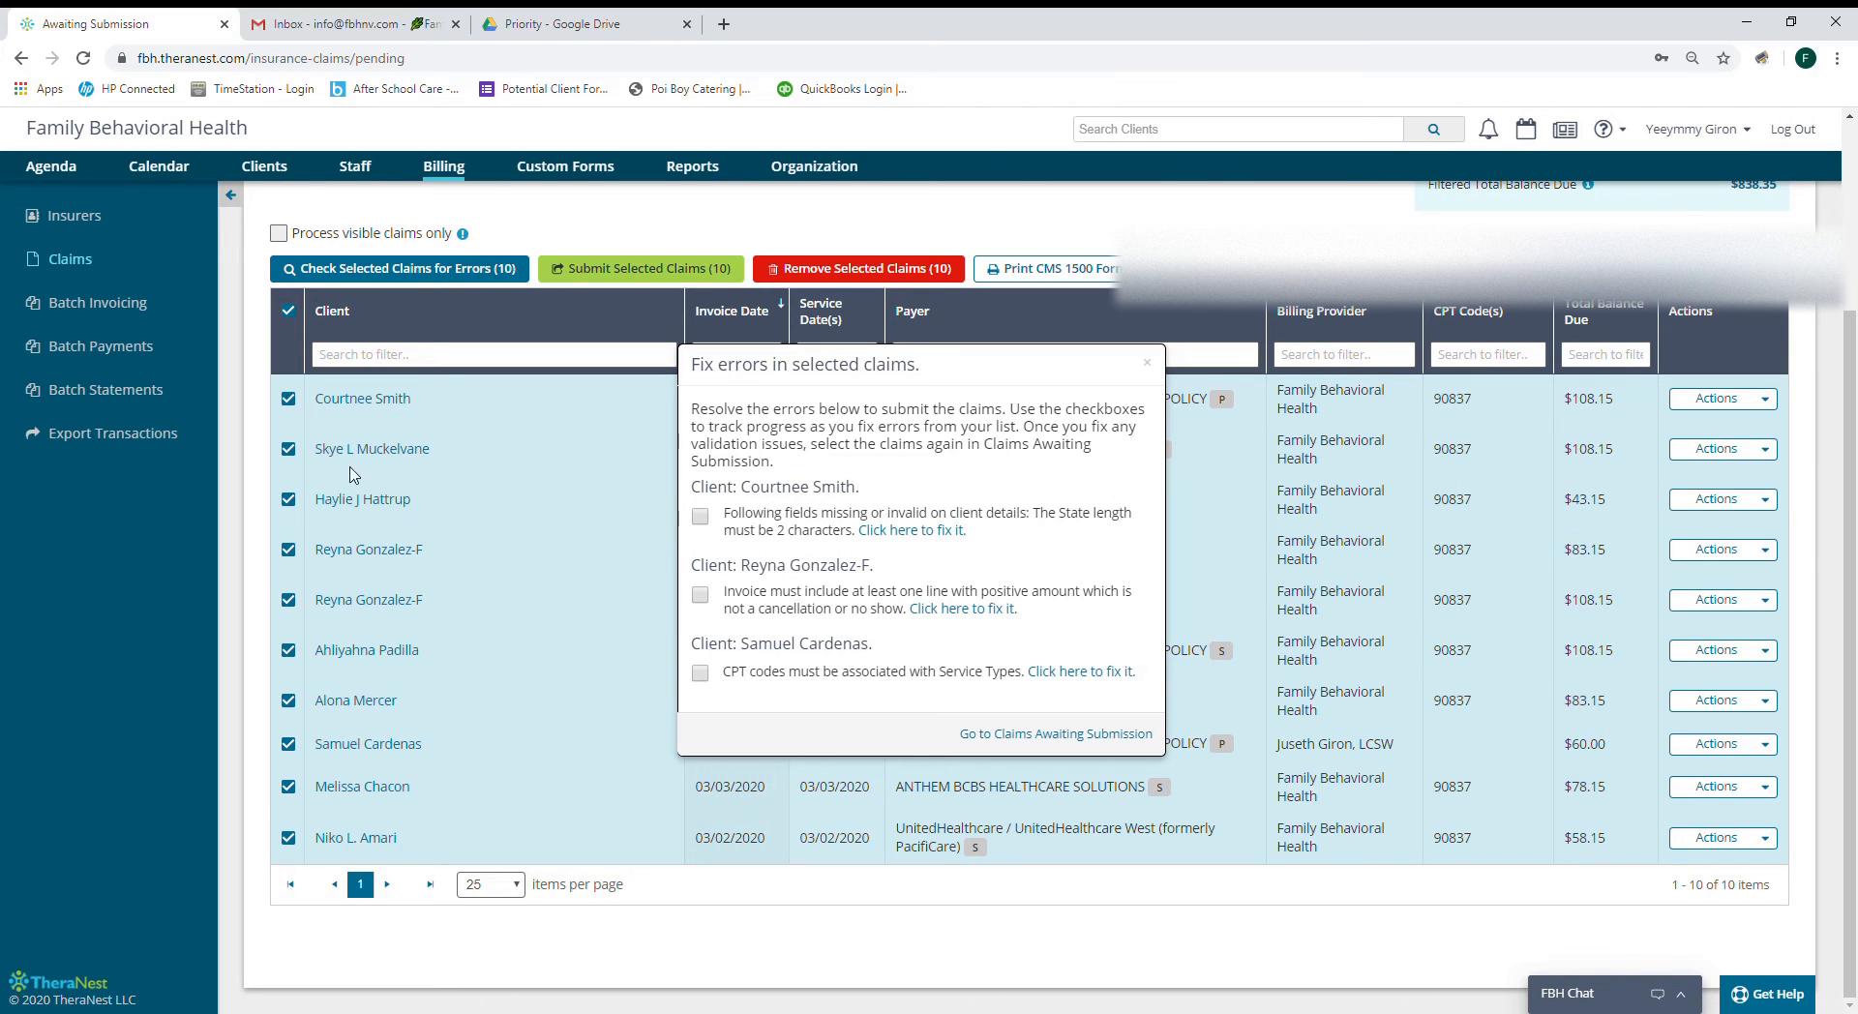
Deselect the four claims with errors and recheck the remaining six, which pass.
click(289, 399)
click(288, 550)
click(288, 600)
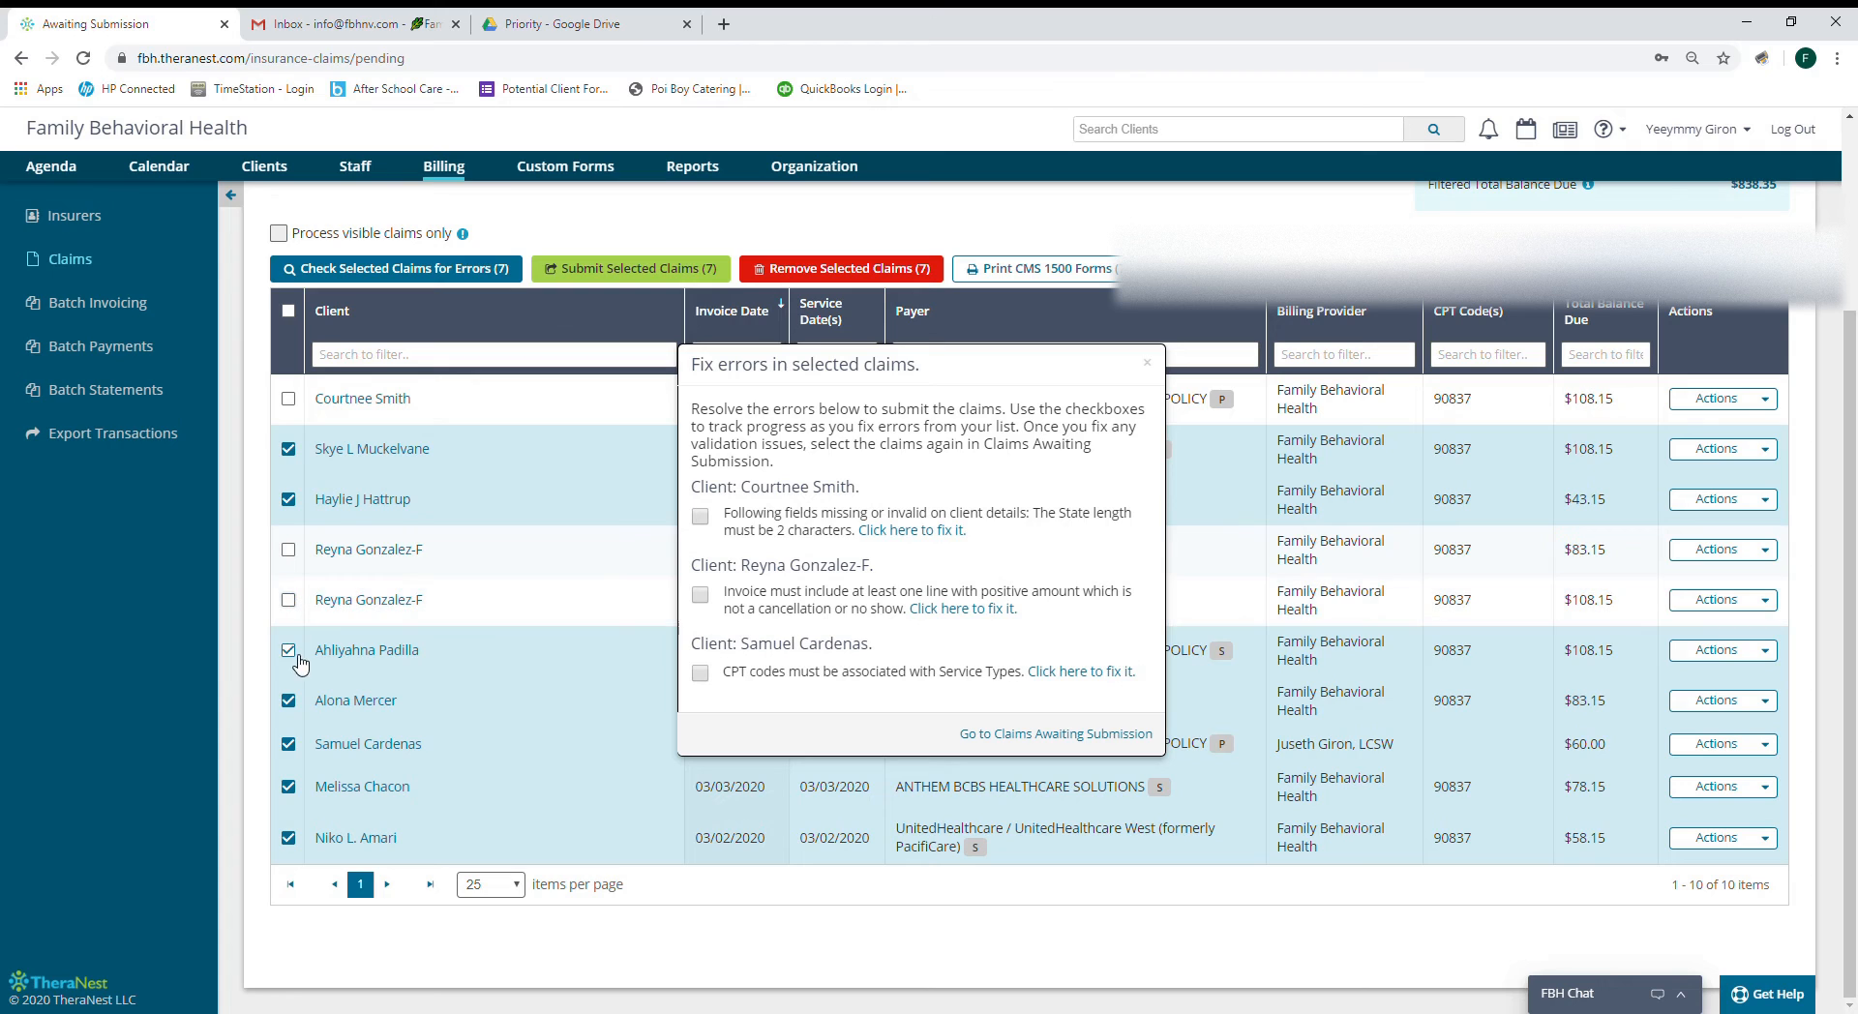
click(288, 744)
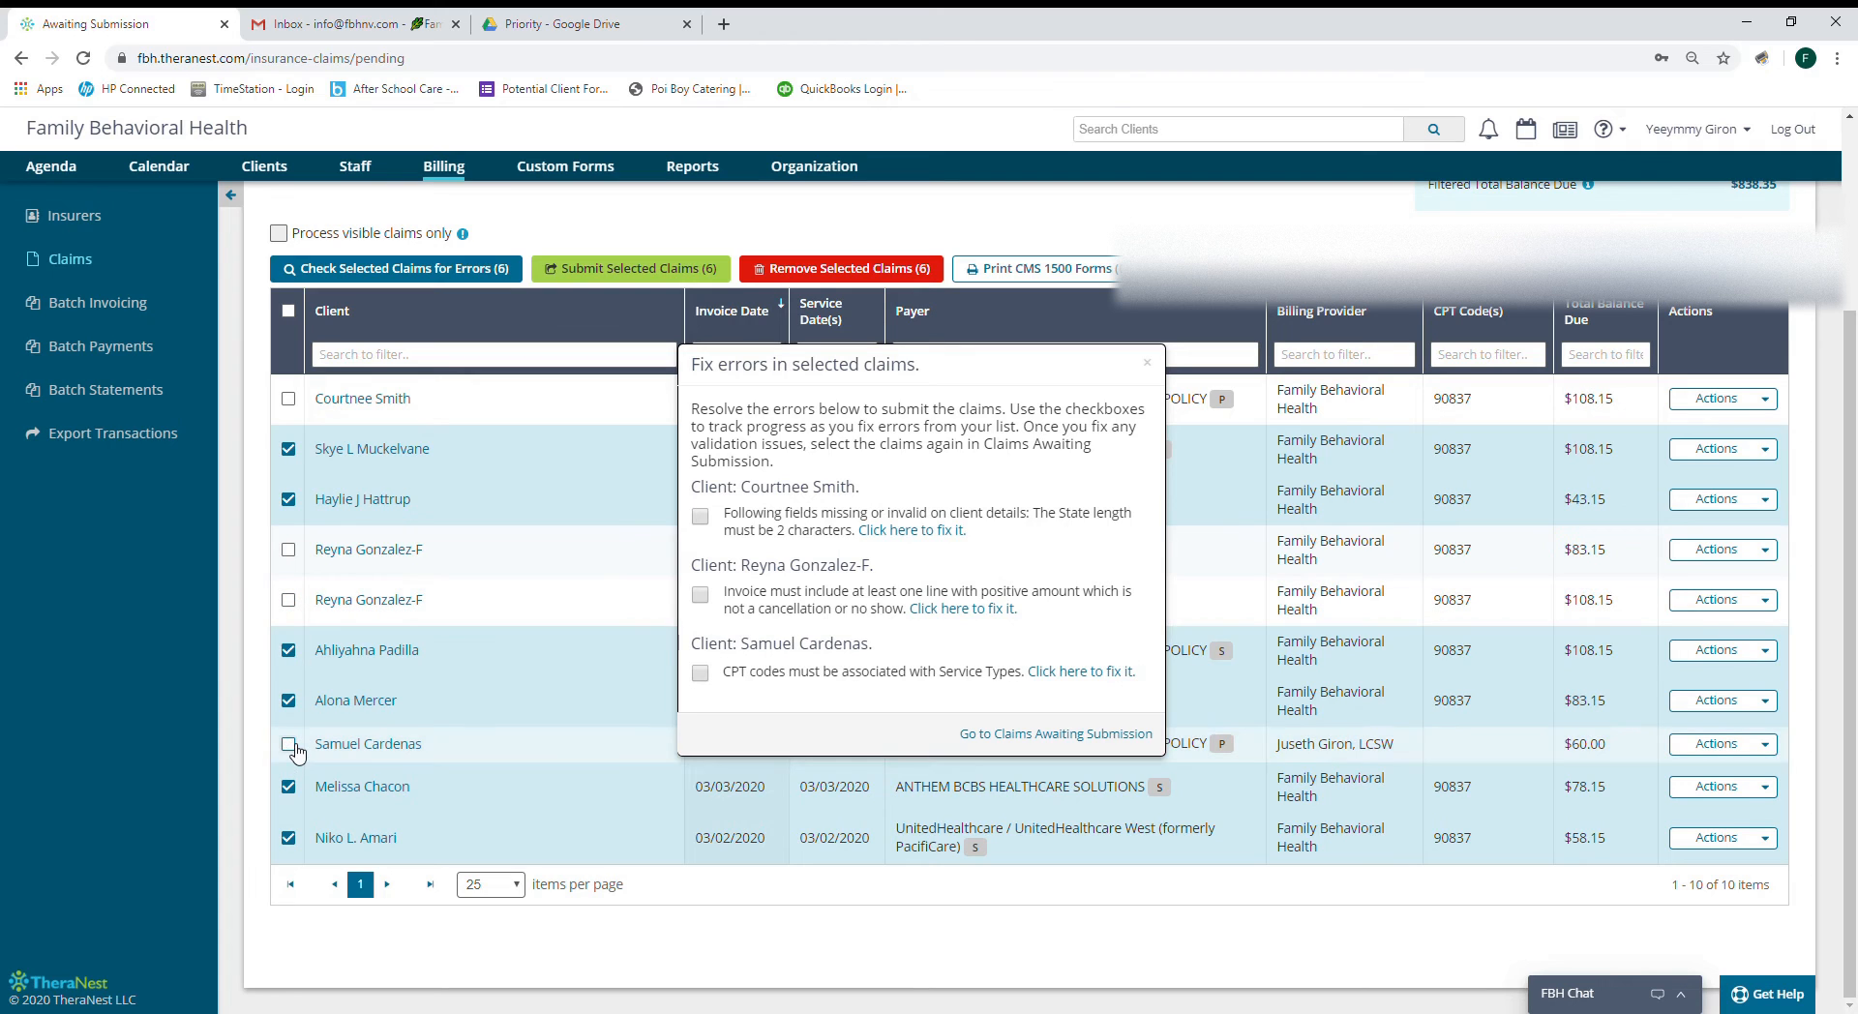
click(1148, 363)
click(430, 275)
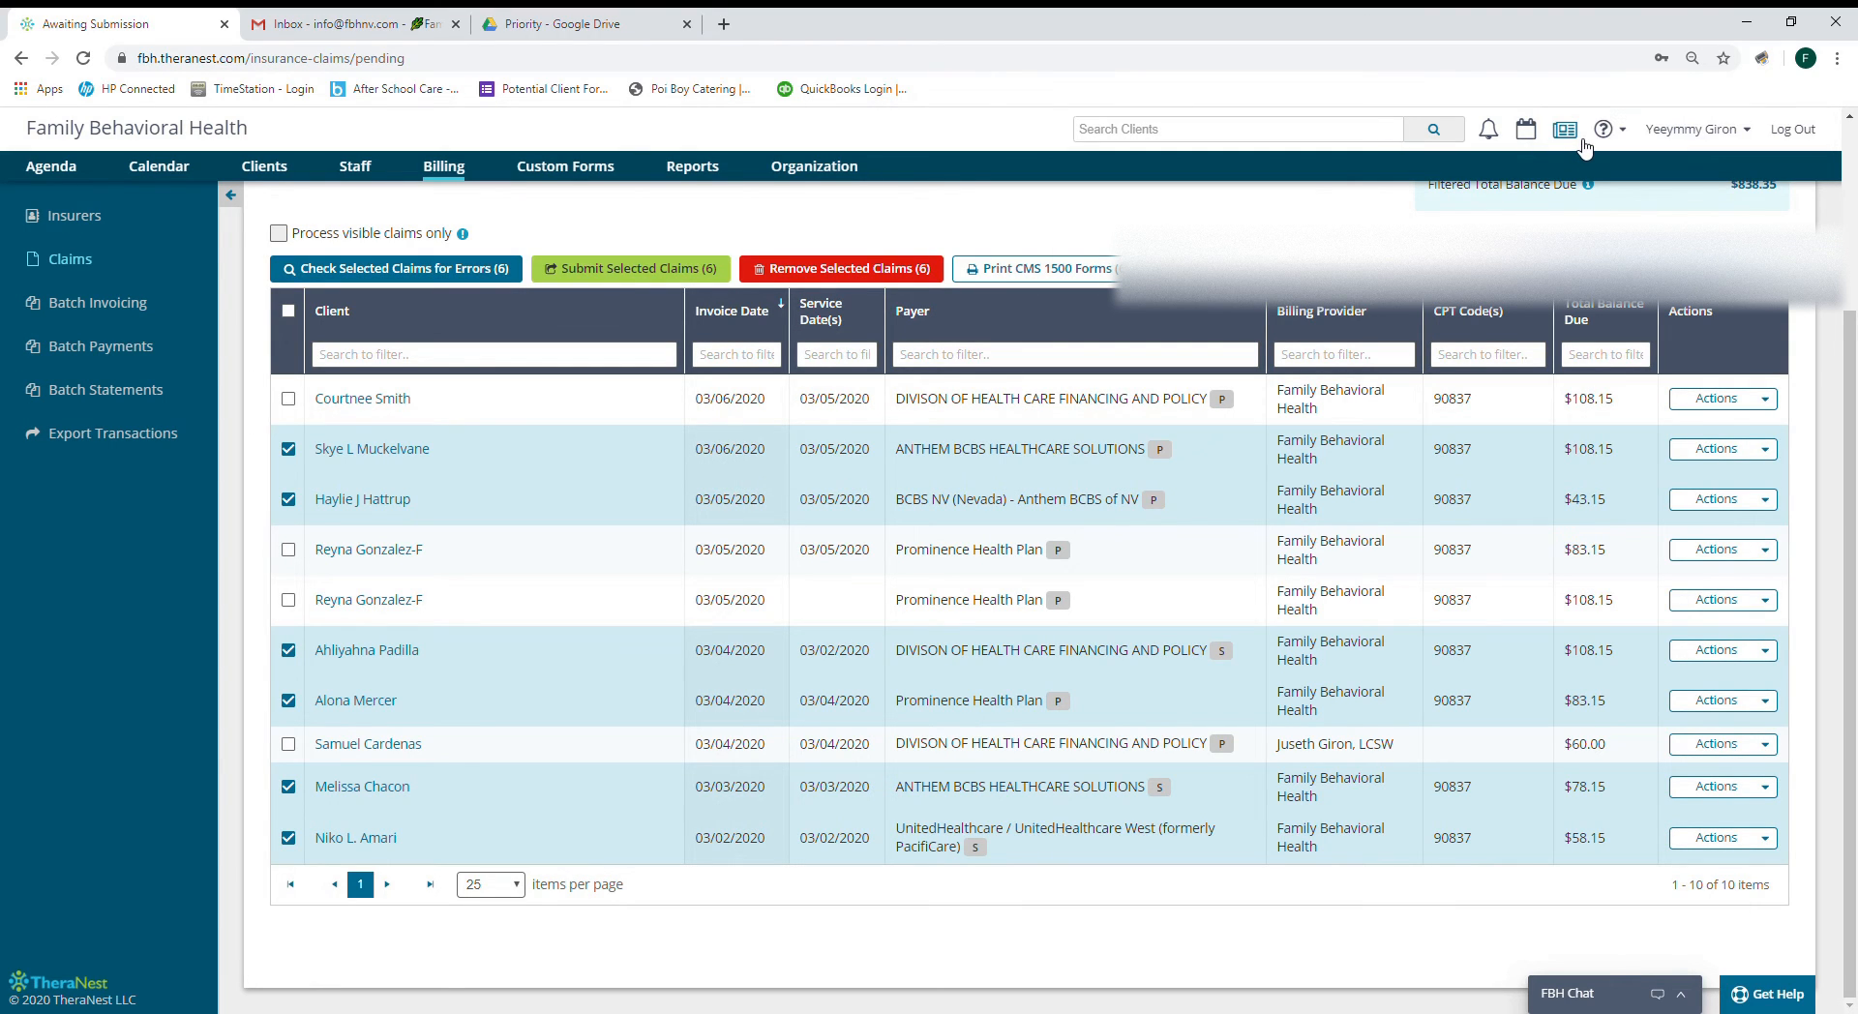
Submit the six error-free claims and dismiss the submission summary.
click(621, 275)
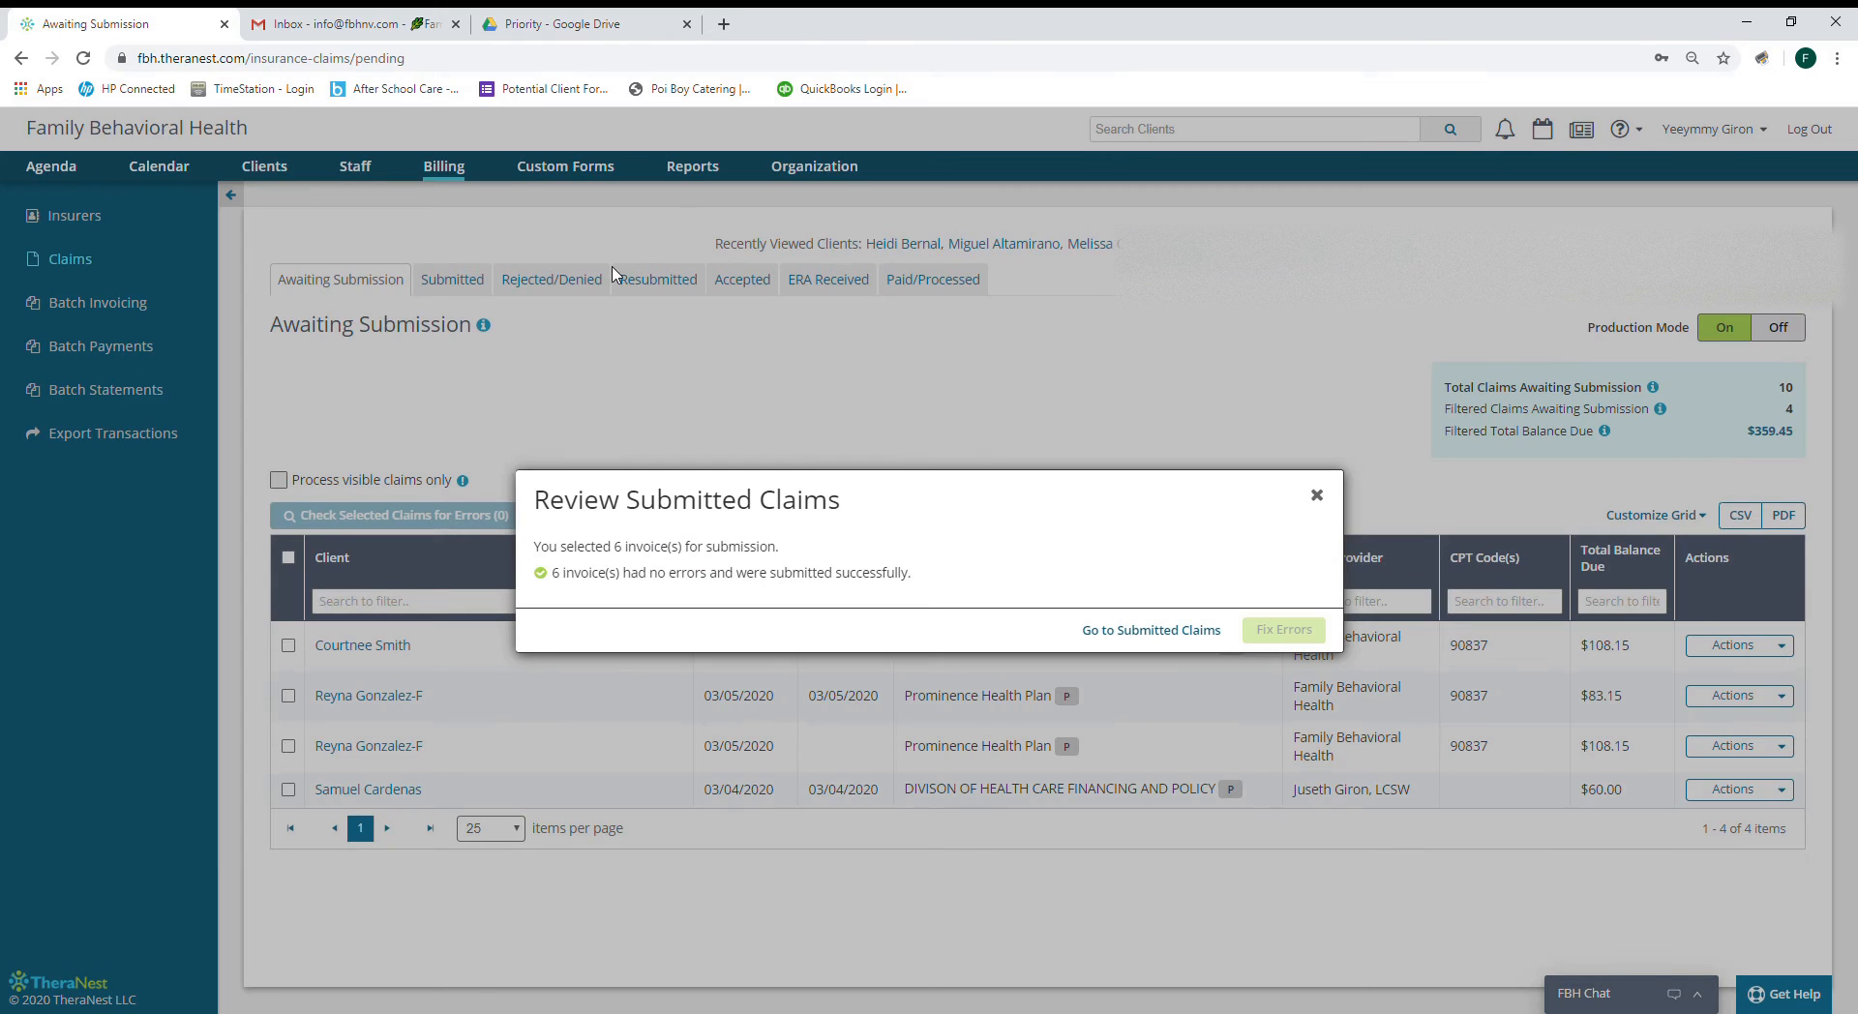
click(1317, 496)
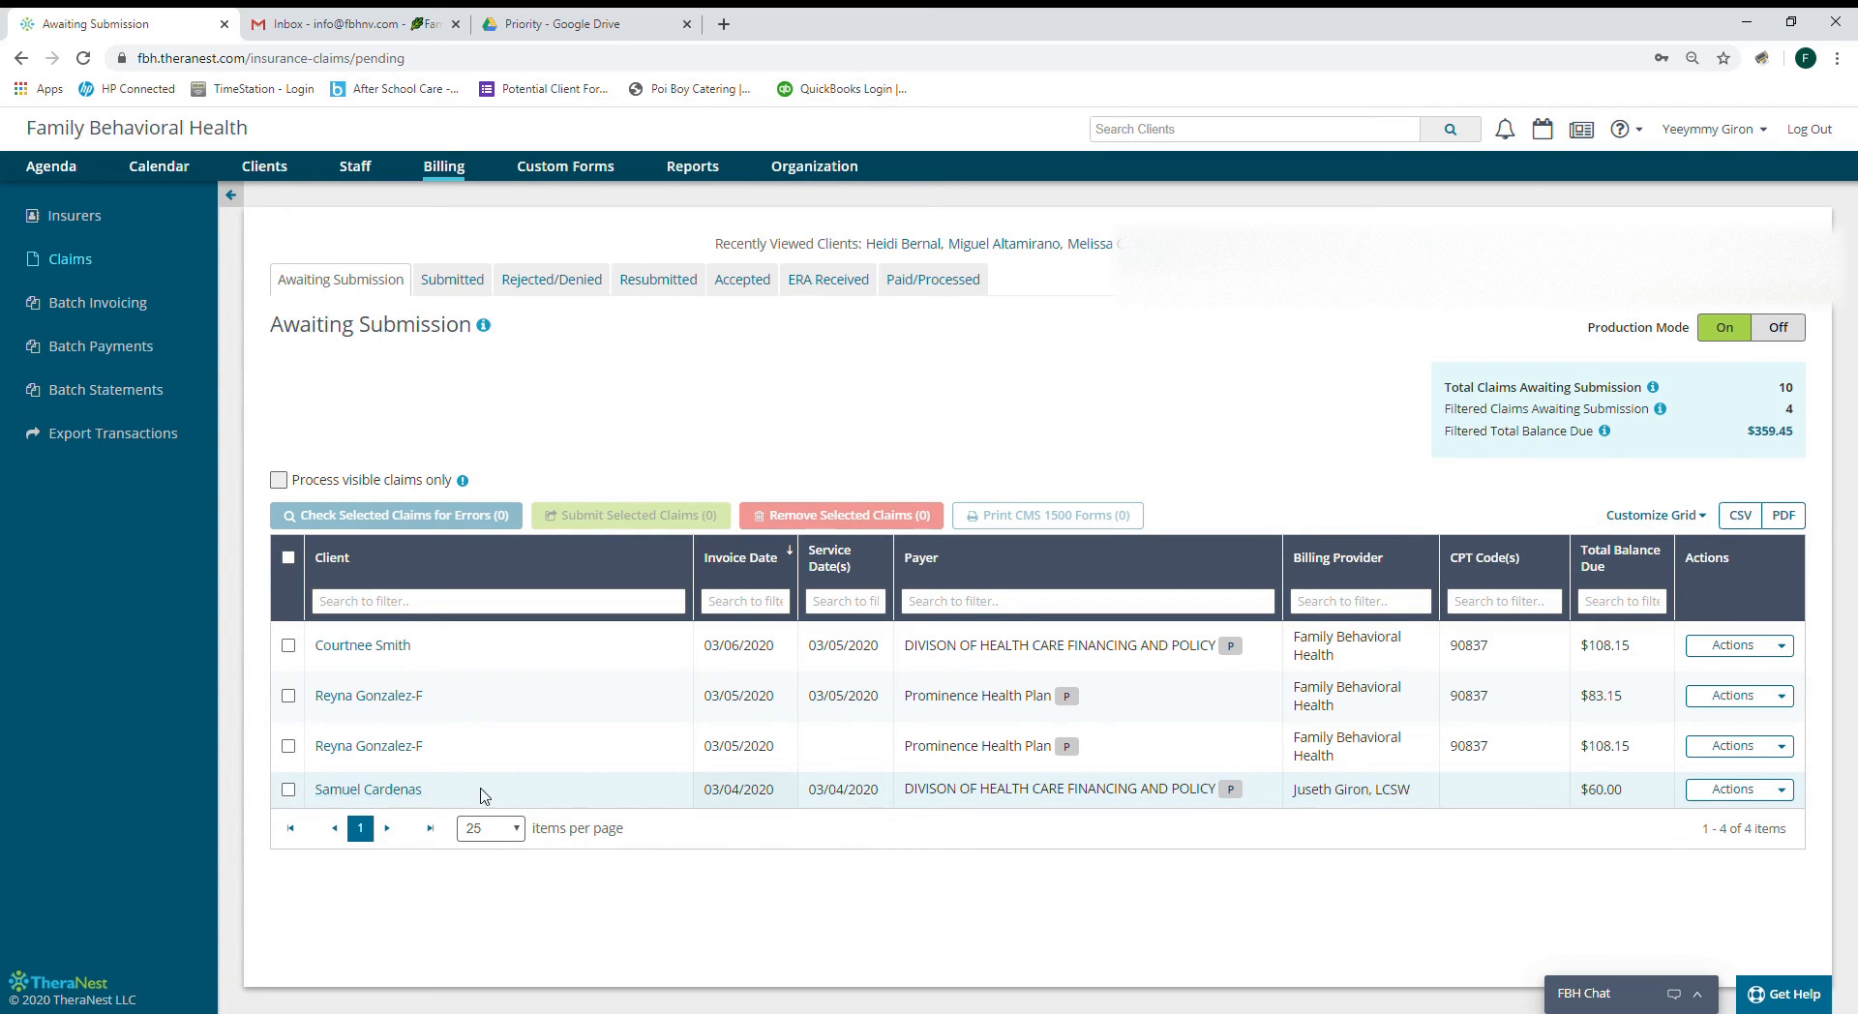
Remove the claim lacking a CPT code, then error-check the three remaining claims.
click(1785, 790)
click(1680, 942)
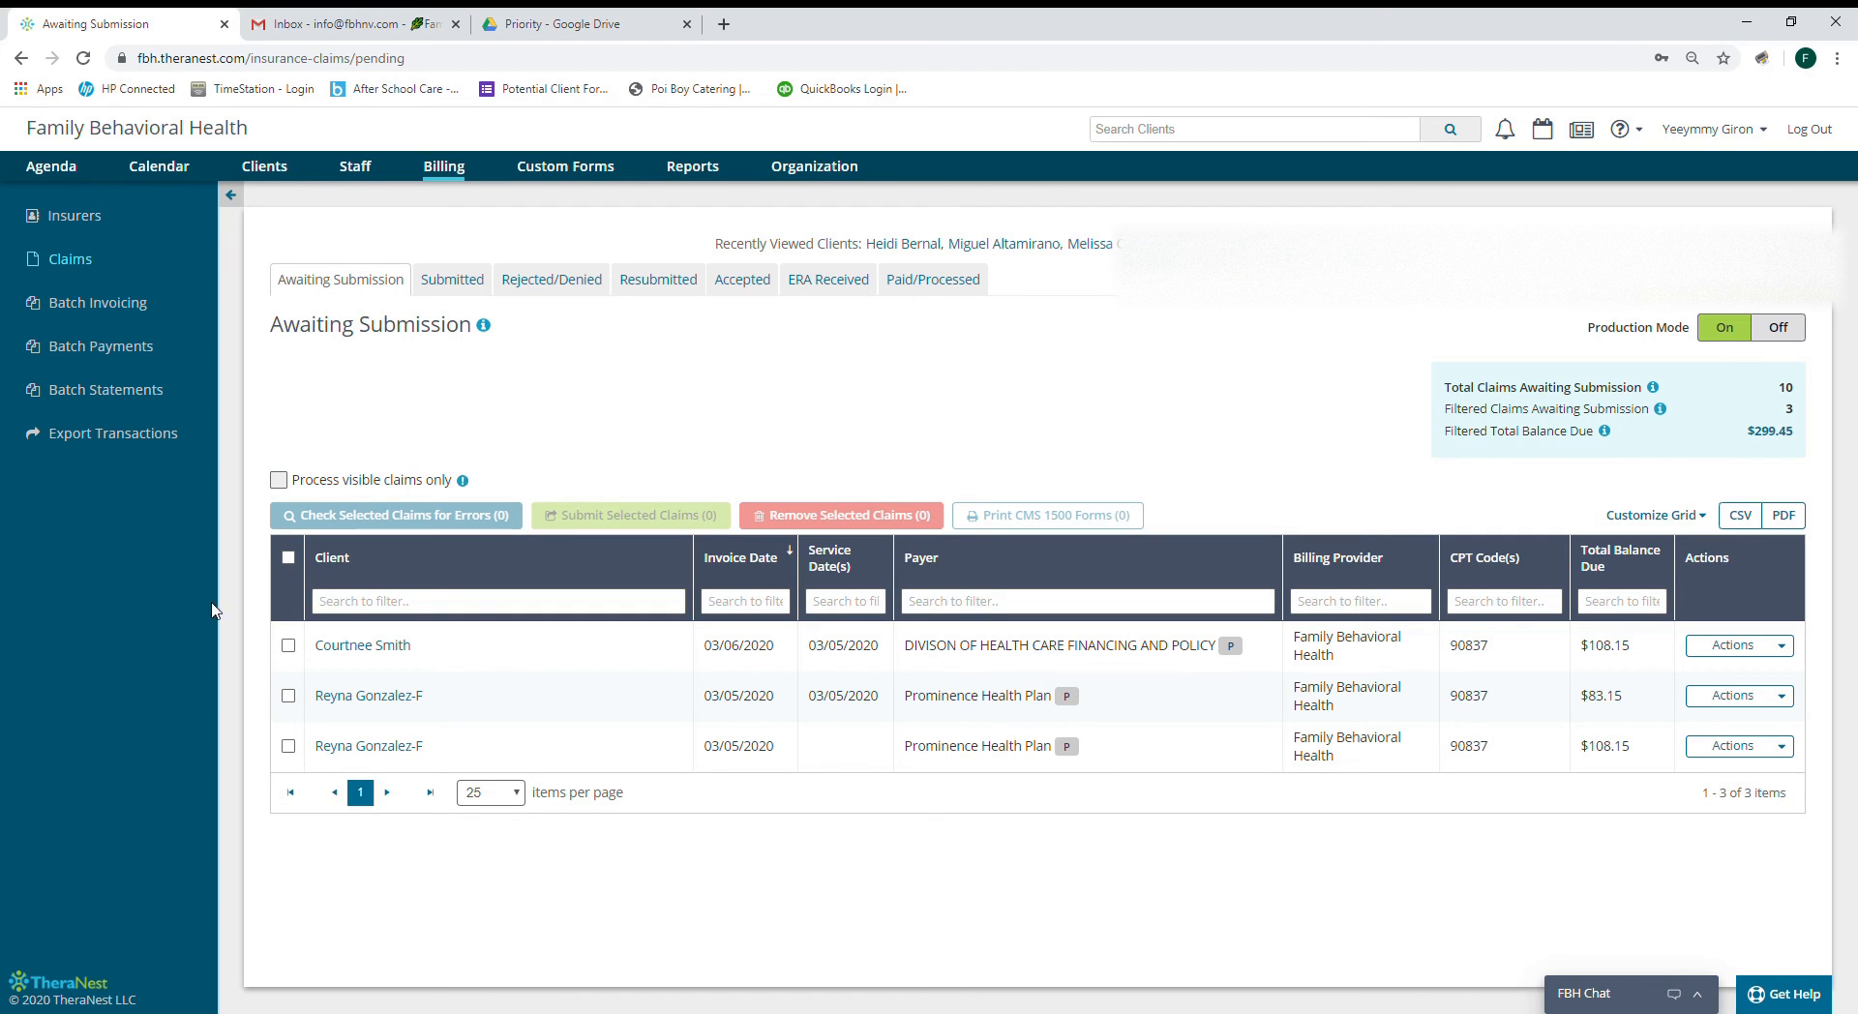
click(287, 559)
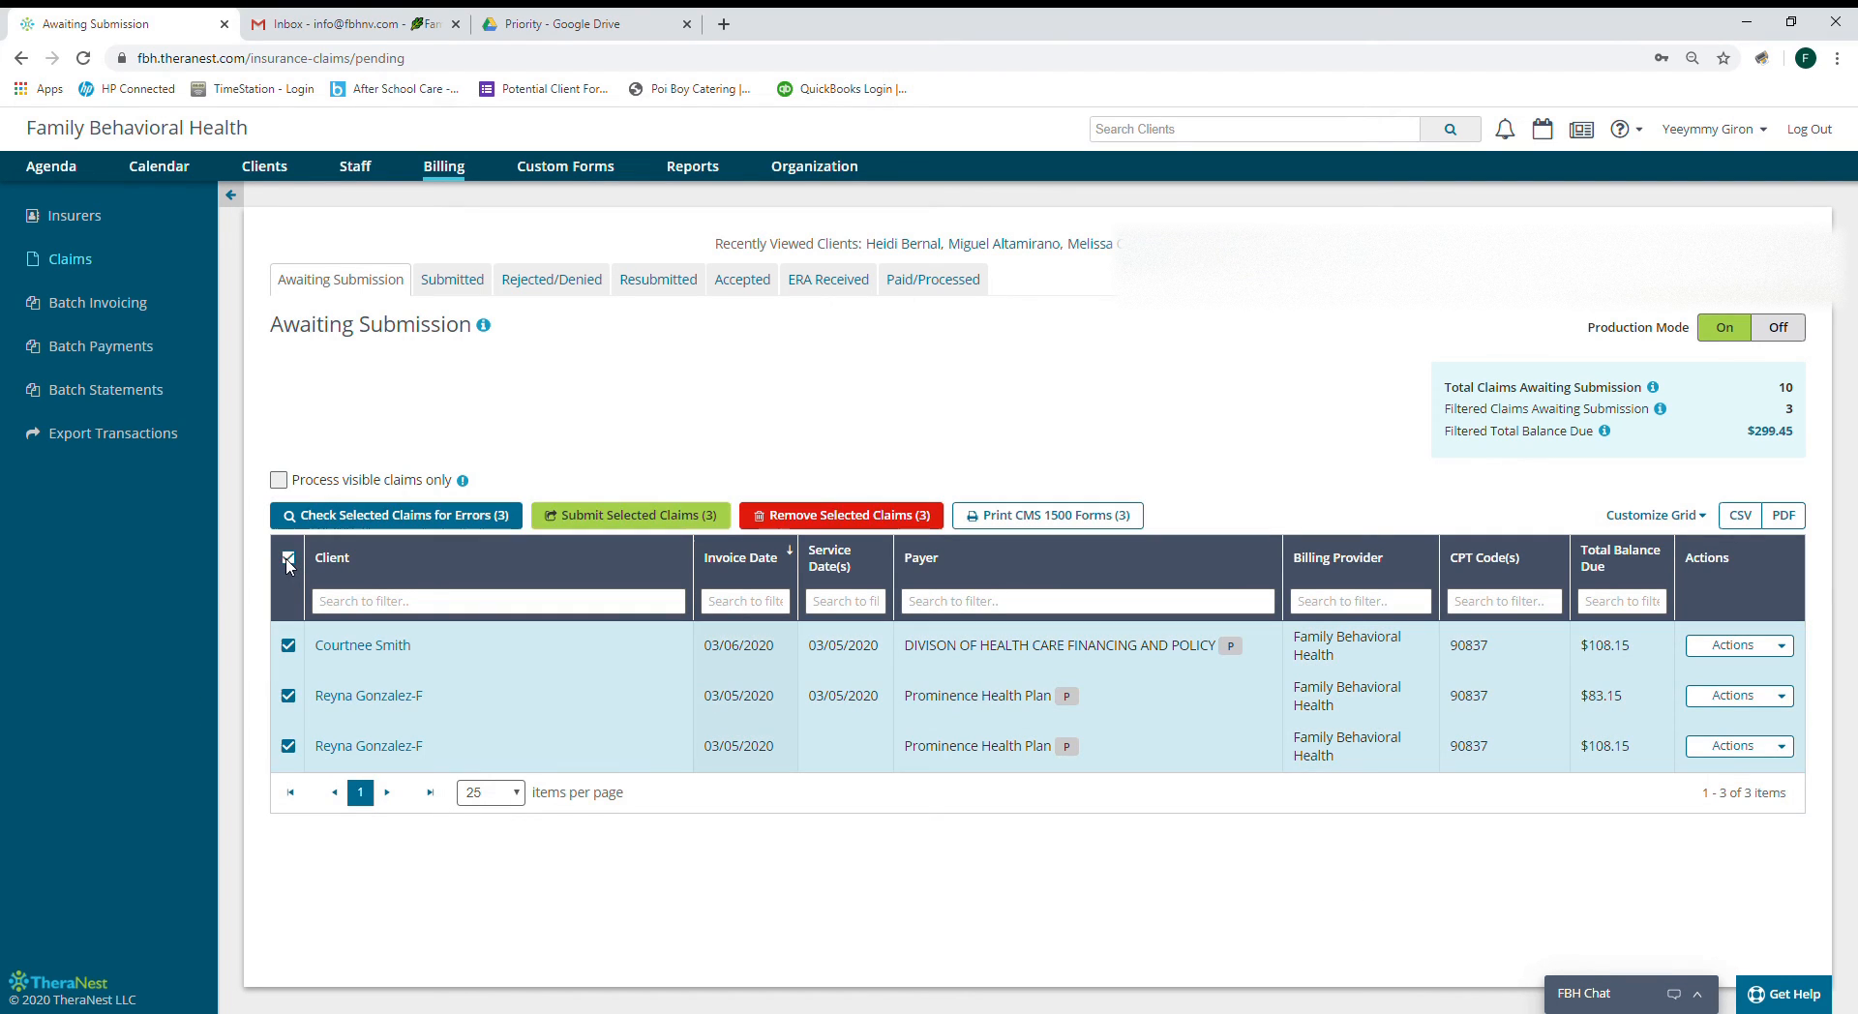
click(418, 514)
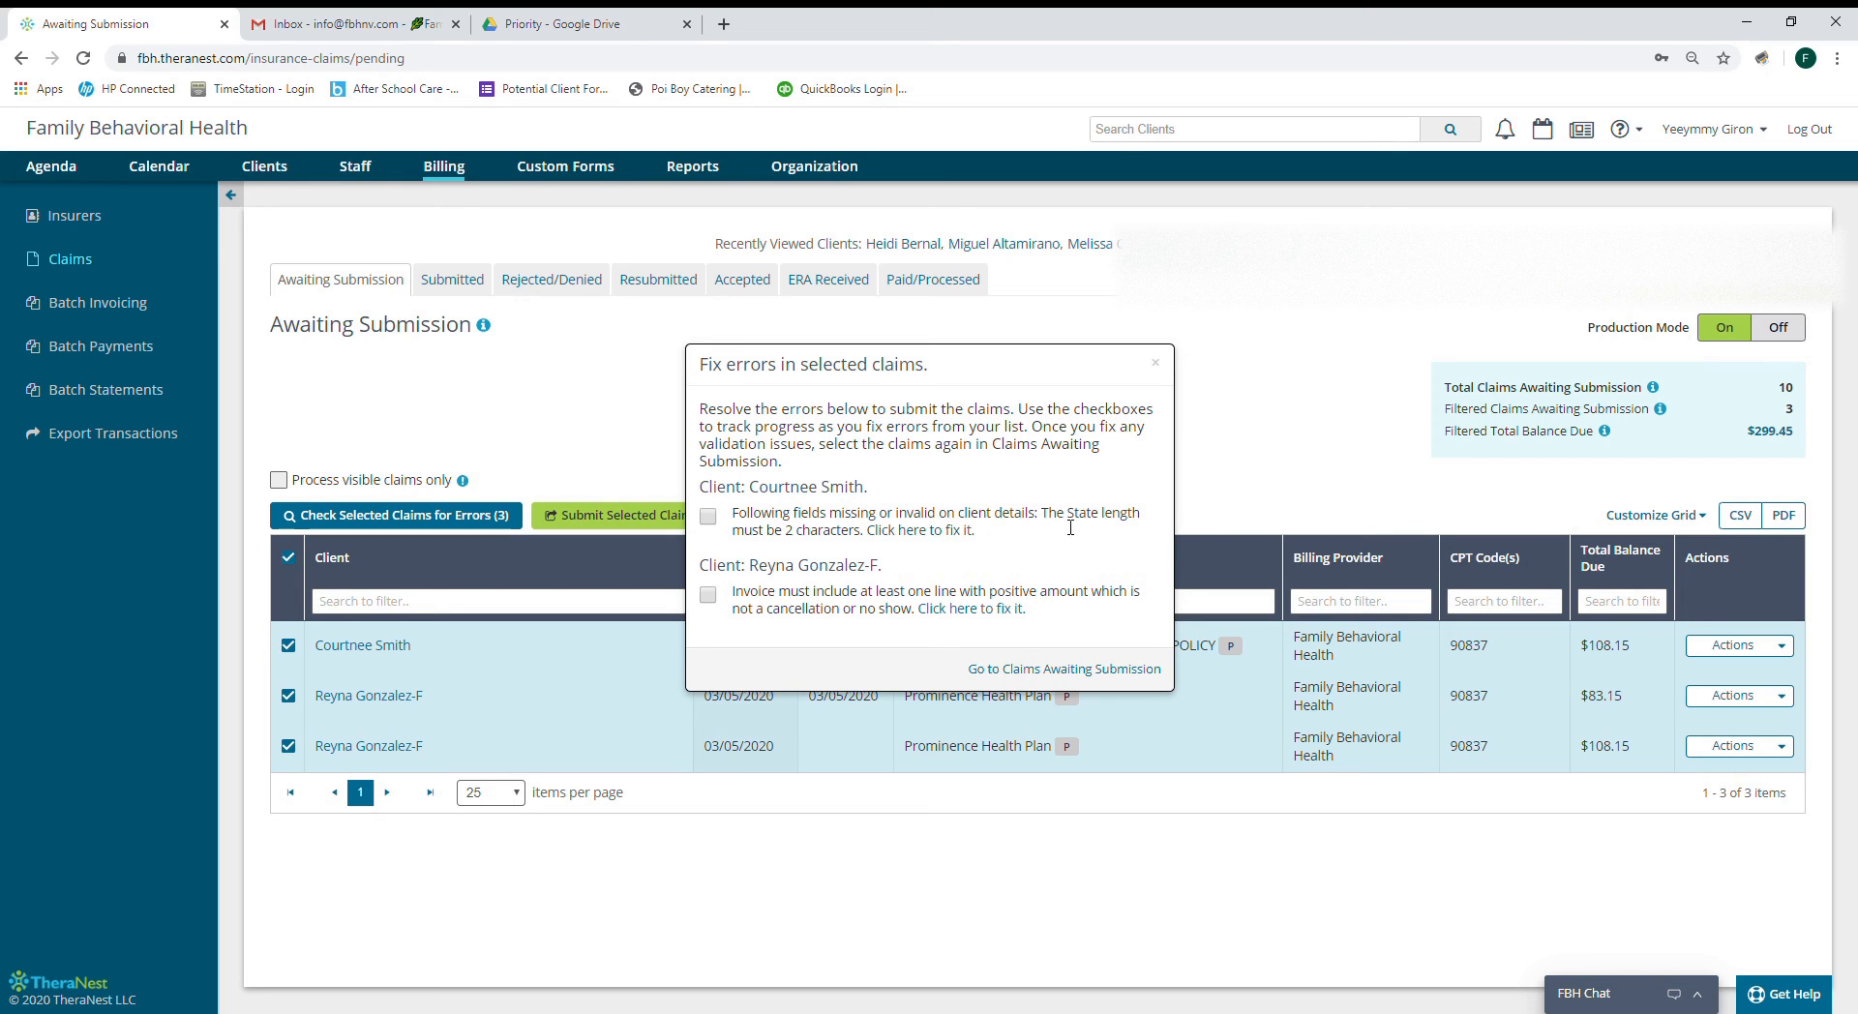
Change the Elko client's State from Nevada to NV and mark the state error fixed.
click(915, 532)
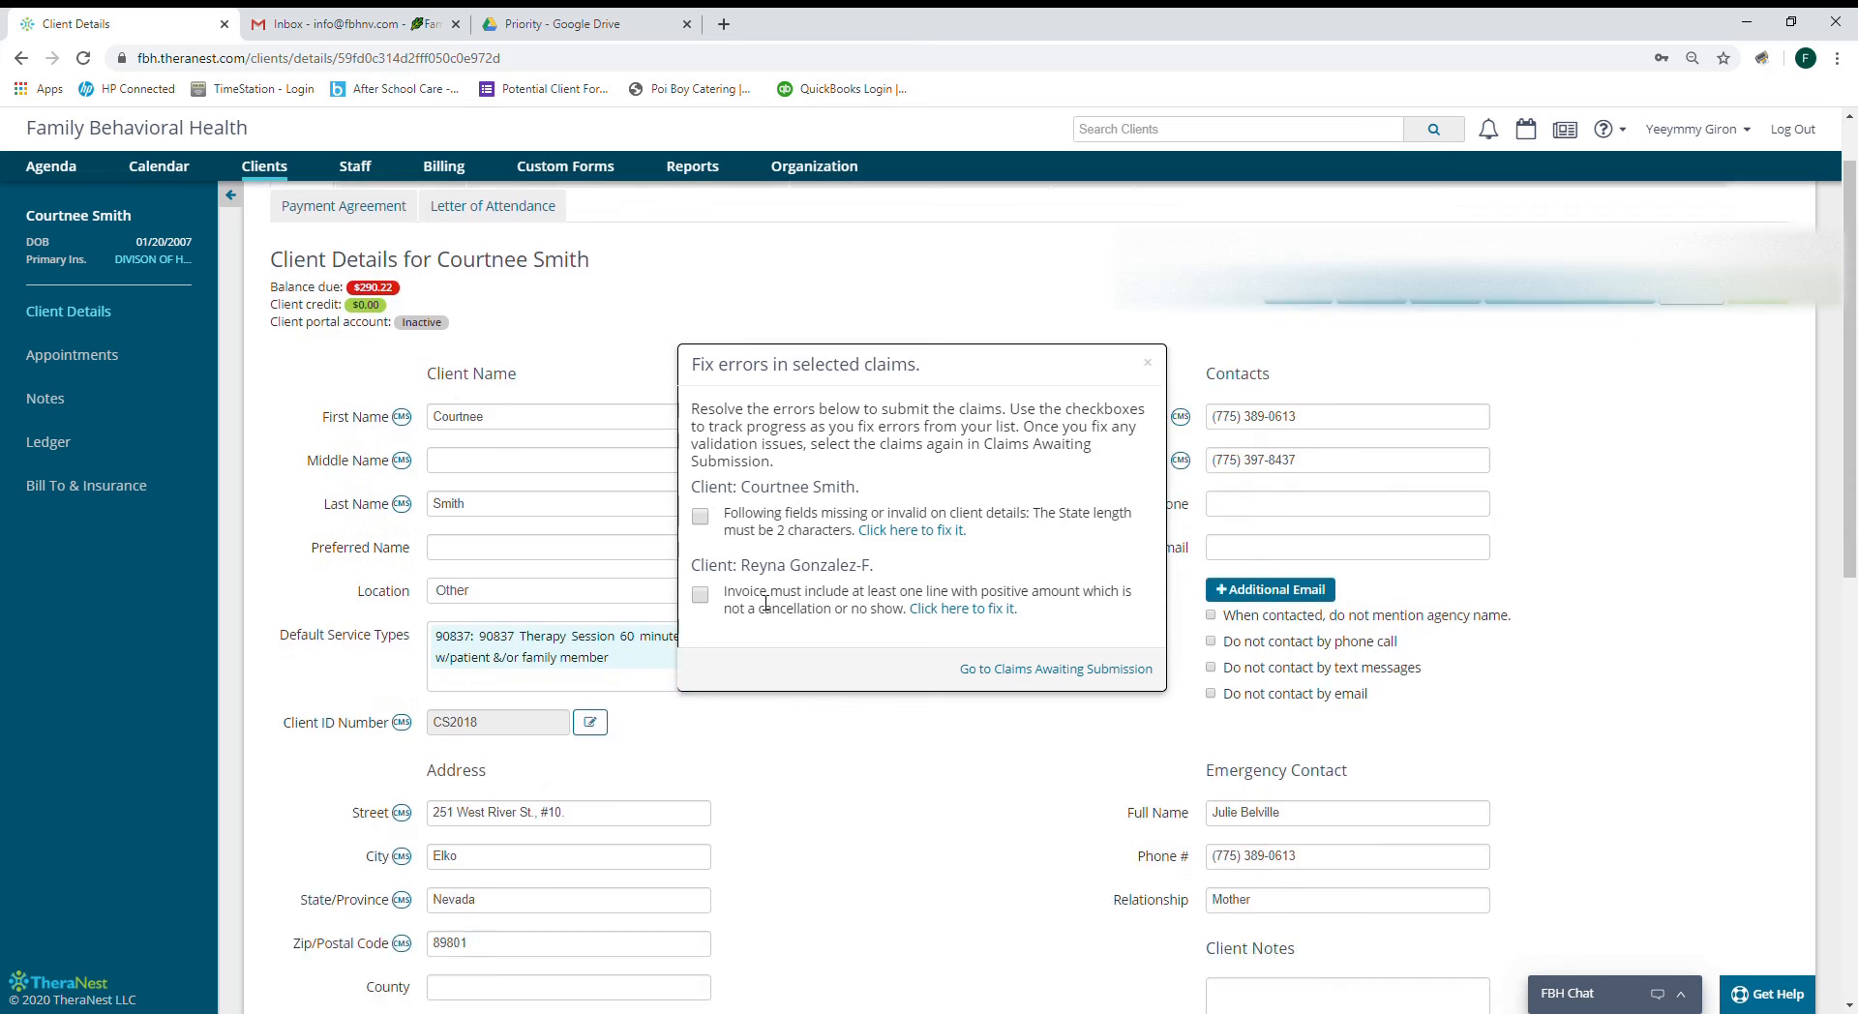
drag(488, 592, 417, 597)
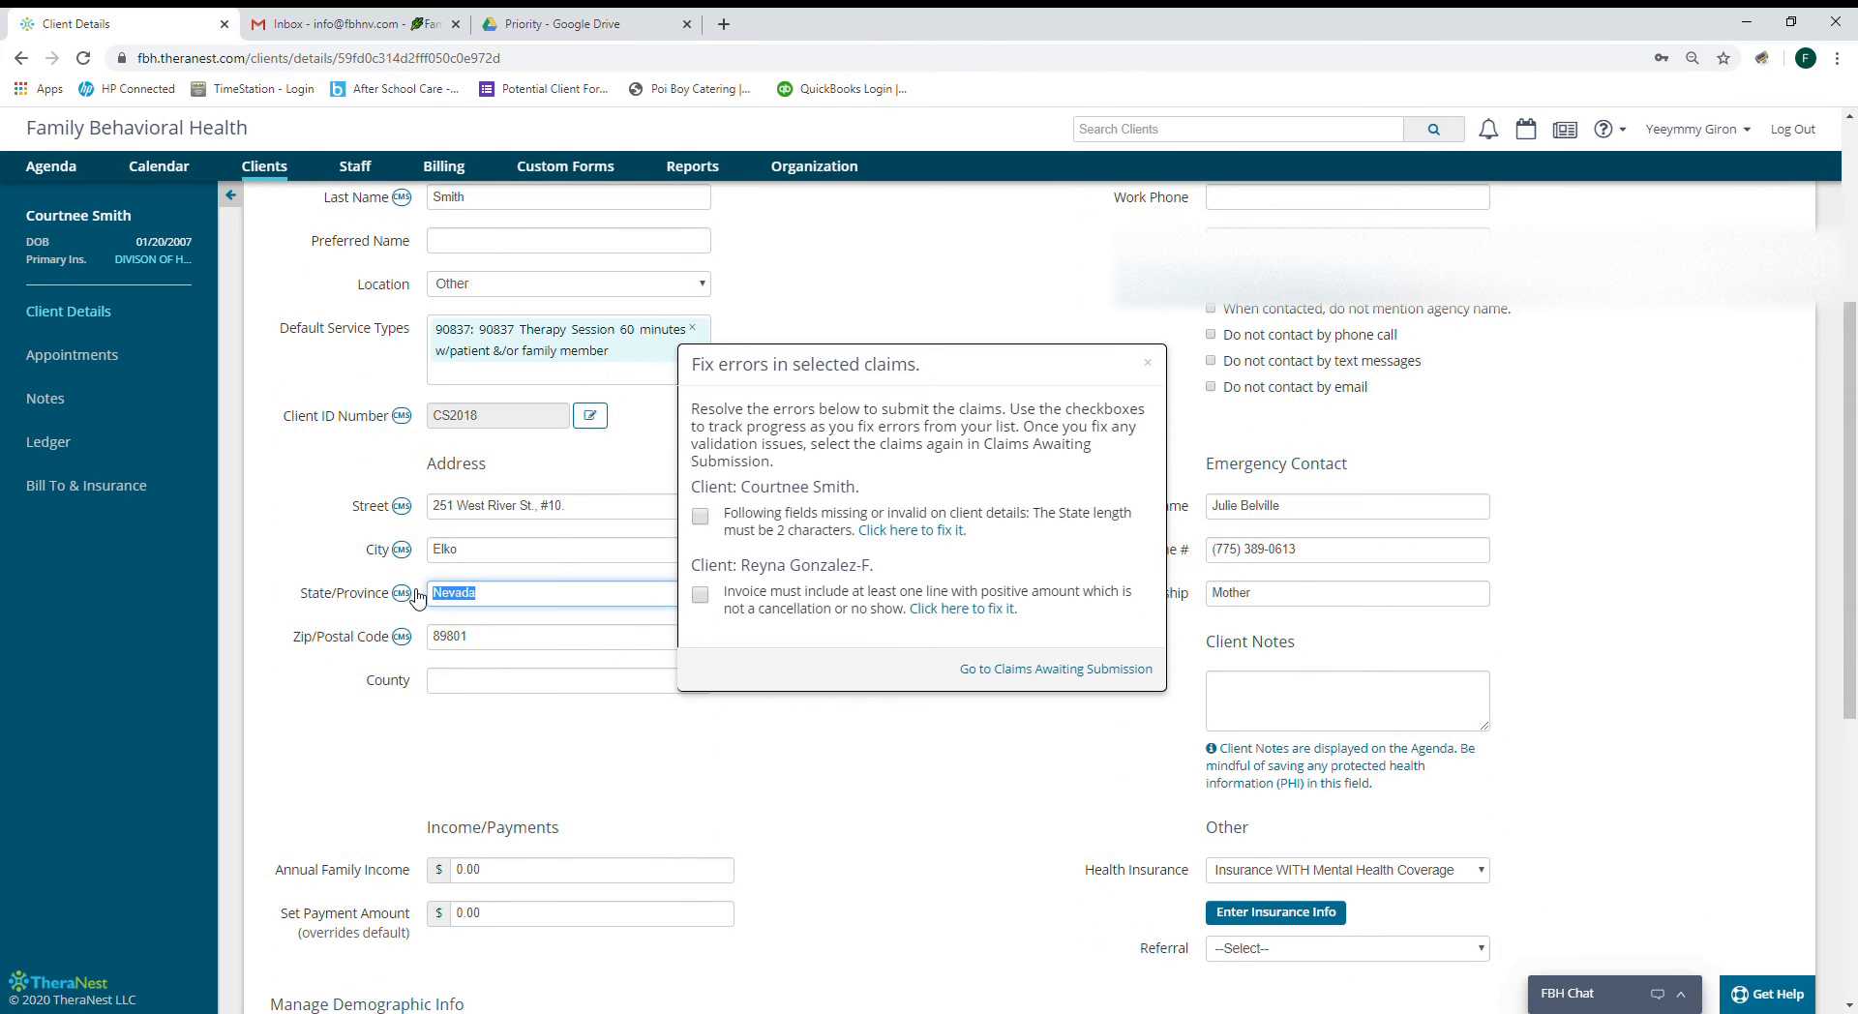
text(NV)
click(841, 793)
scroll(840, 793, up, 3)
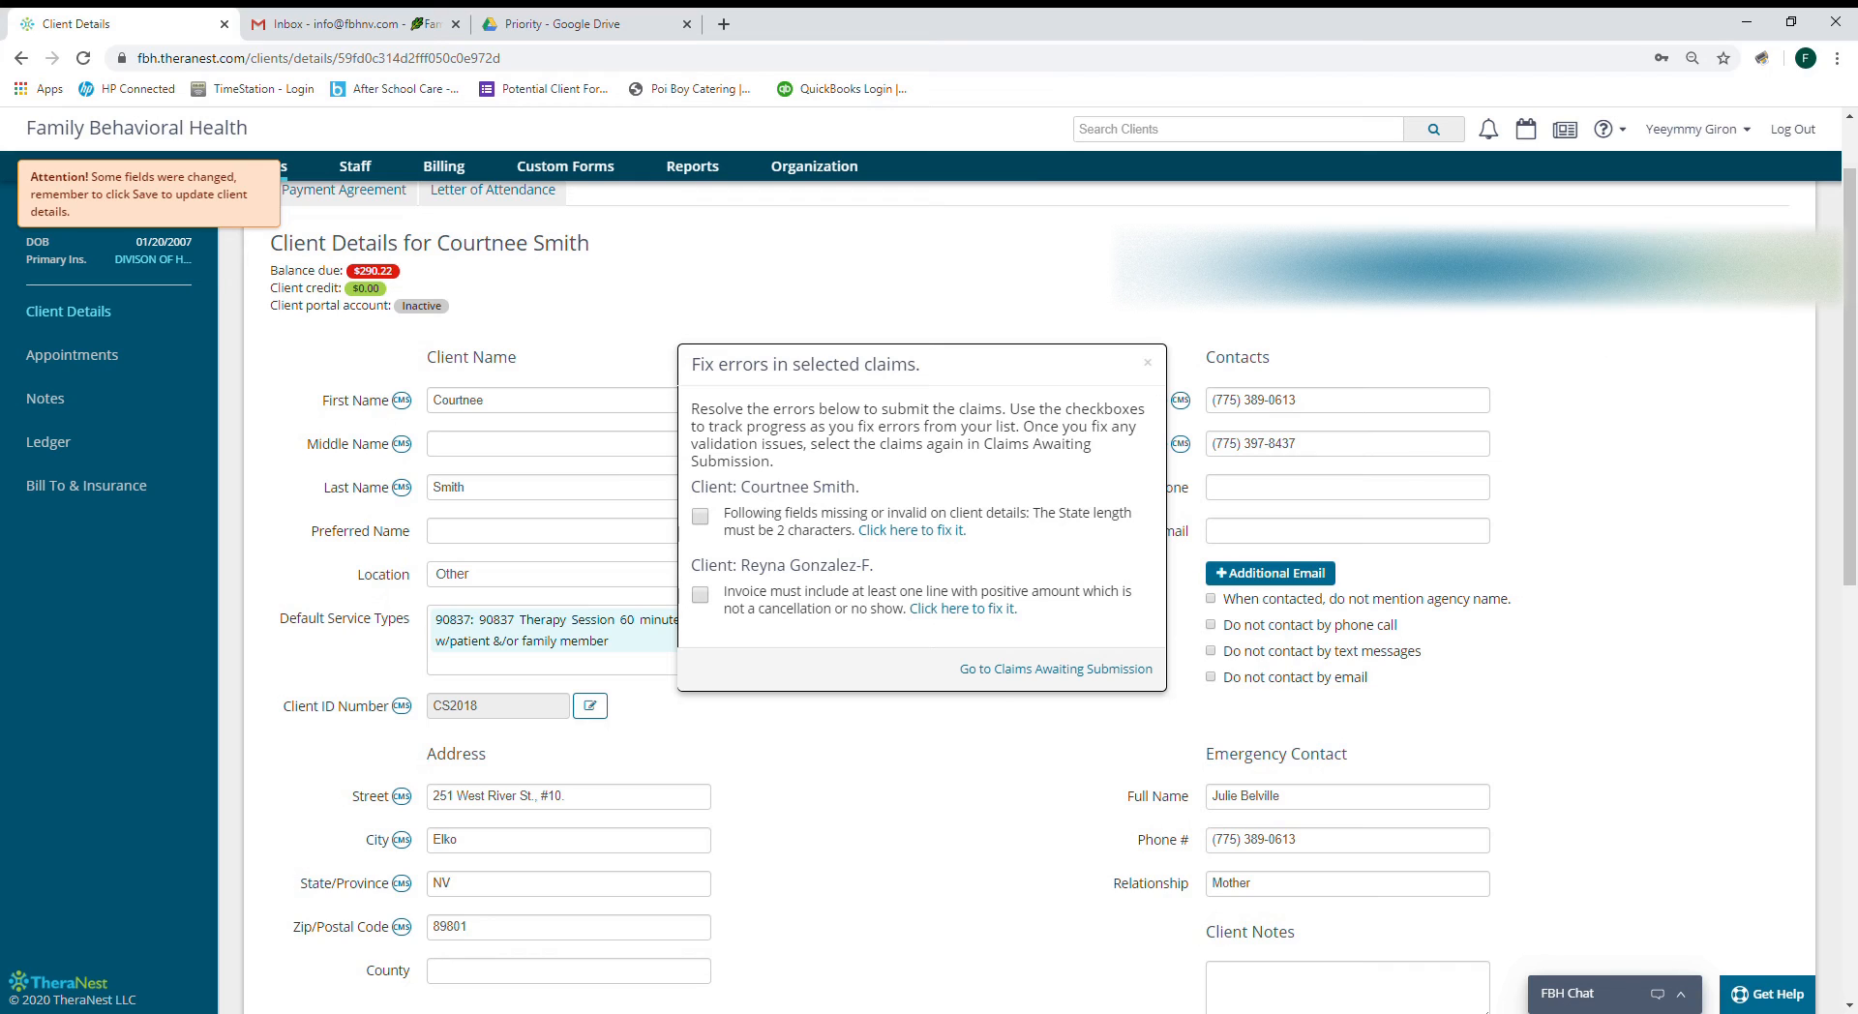
click(700, 516)
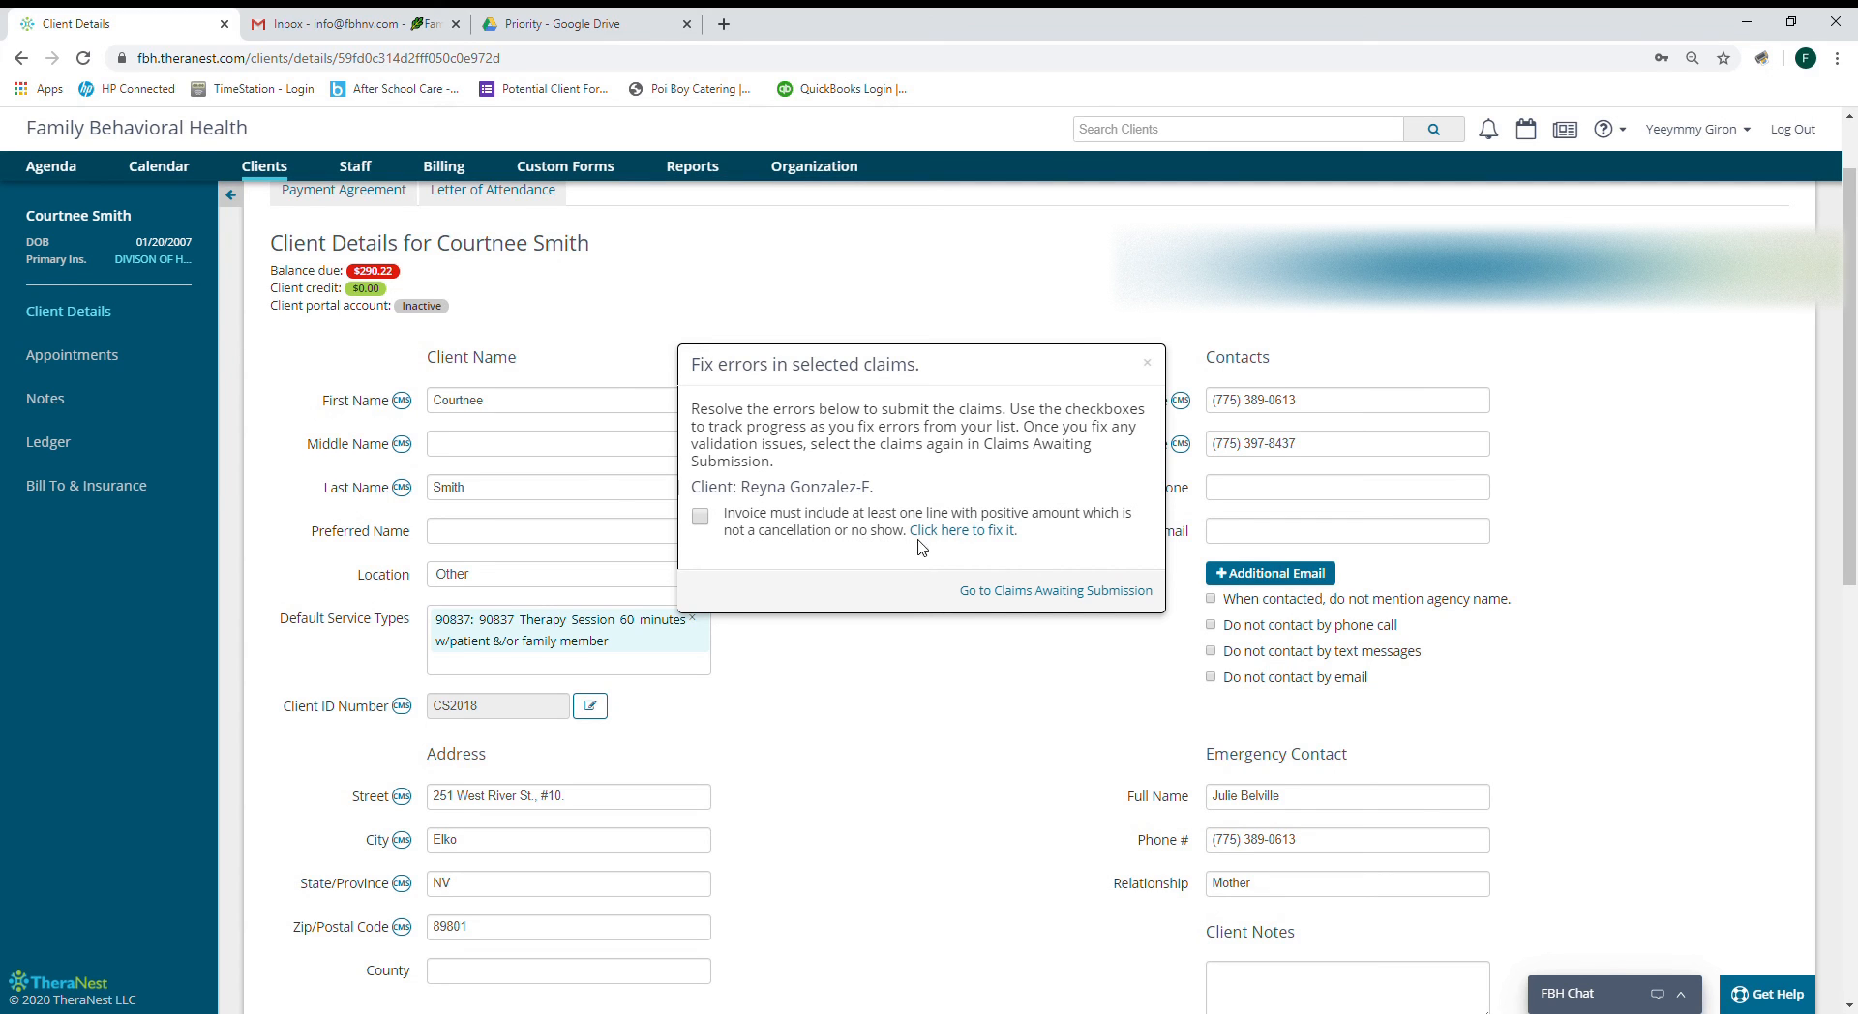
scroll(926, 548, up, 1)
Open the invoice flagged for having no positive line item.
click(972, 530)
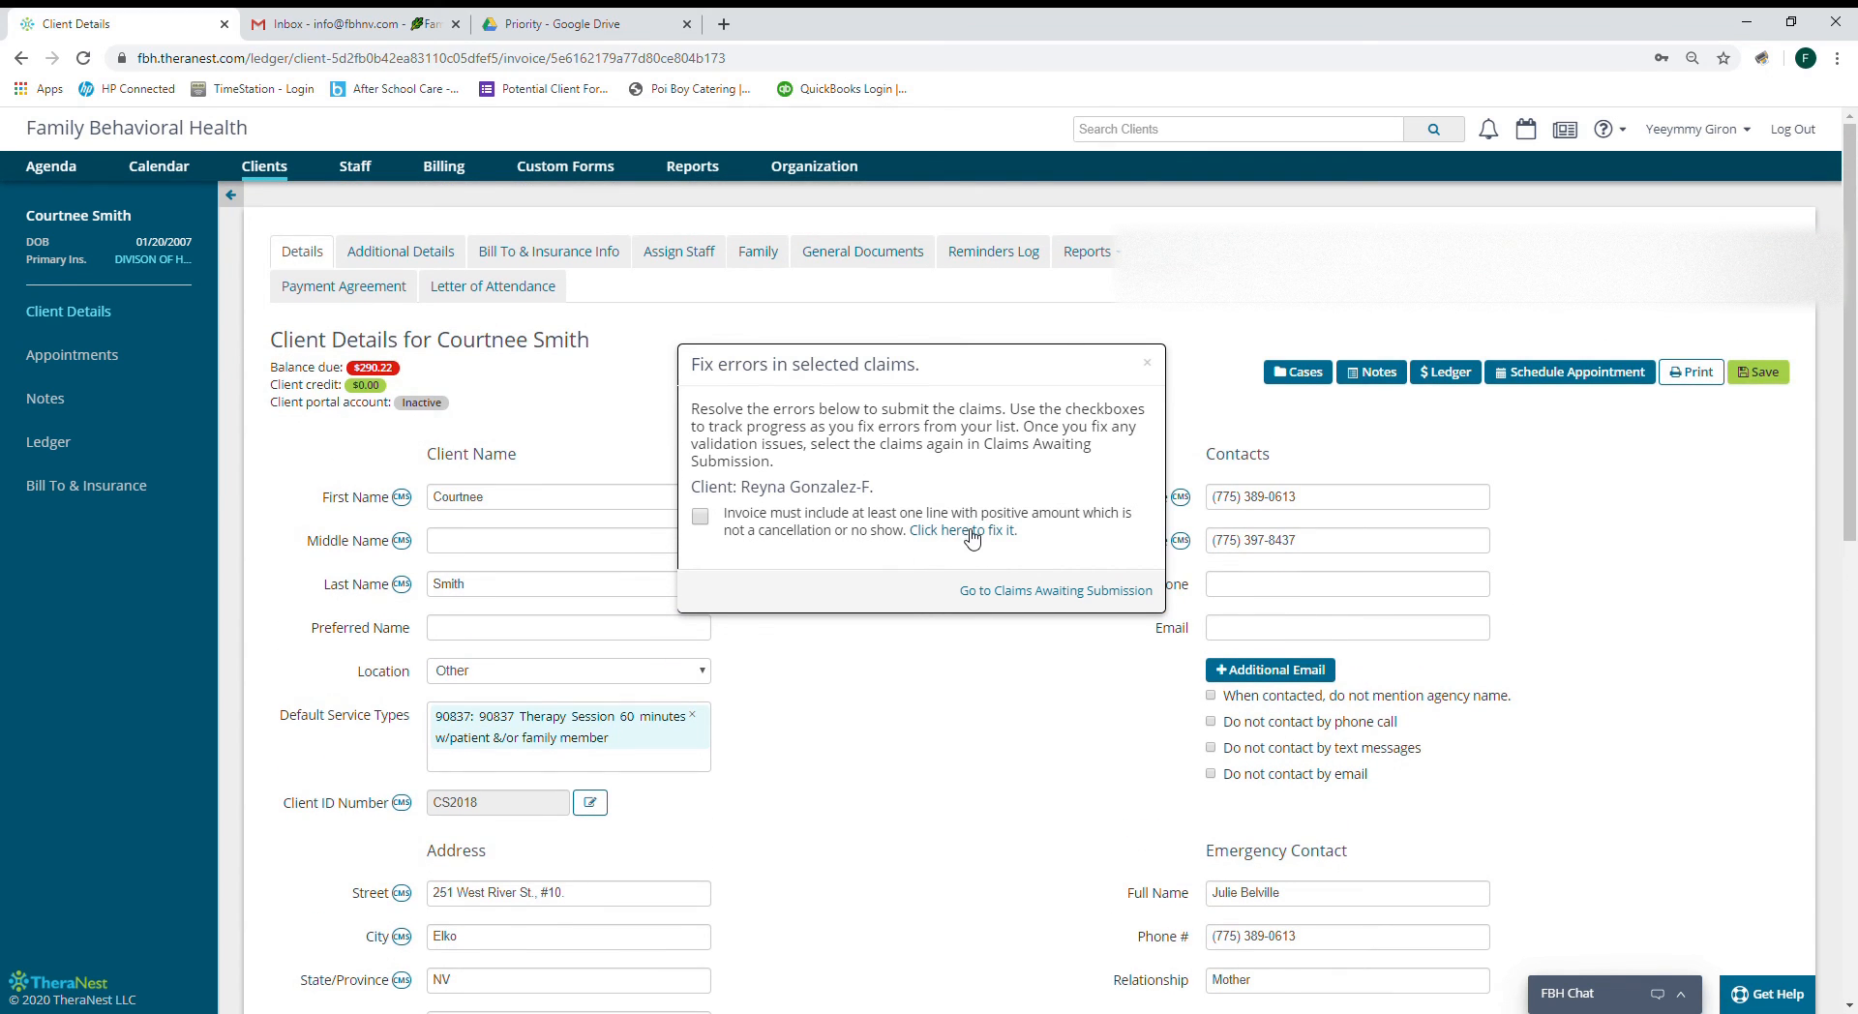
click(1148, 369)
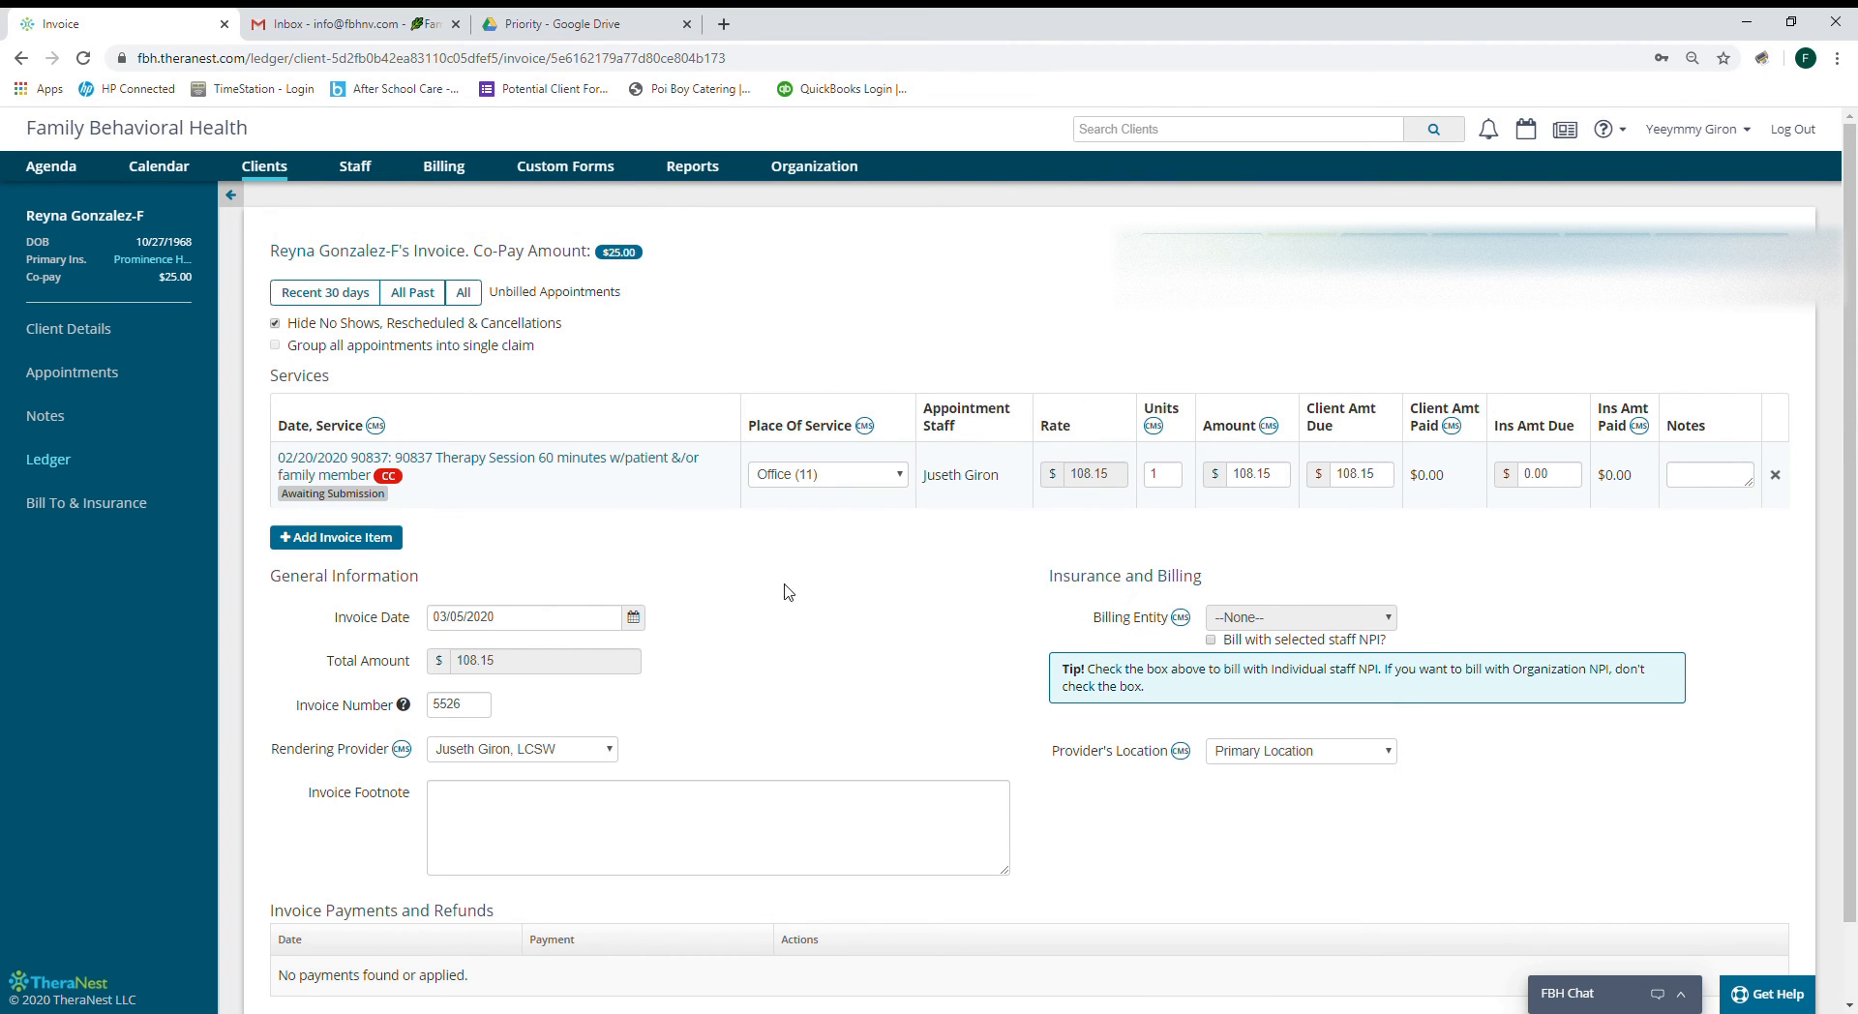
scroll(549, 664, down, 1)
scroll(574, 656, up, 1)
Delete invoice 5526 from the client's ledger, bringing the balance due to $0.00.
click(48, 459)
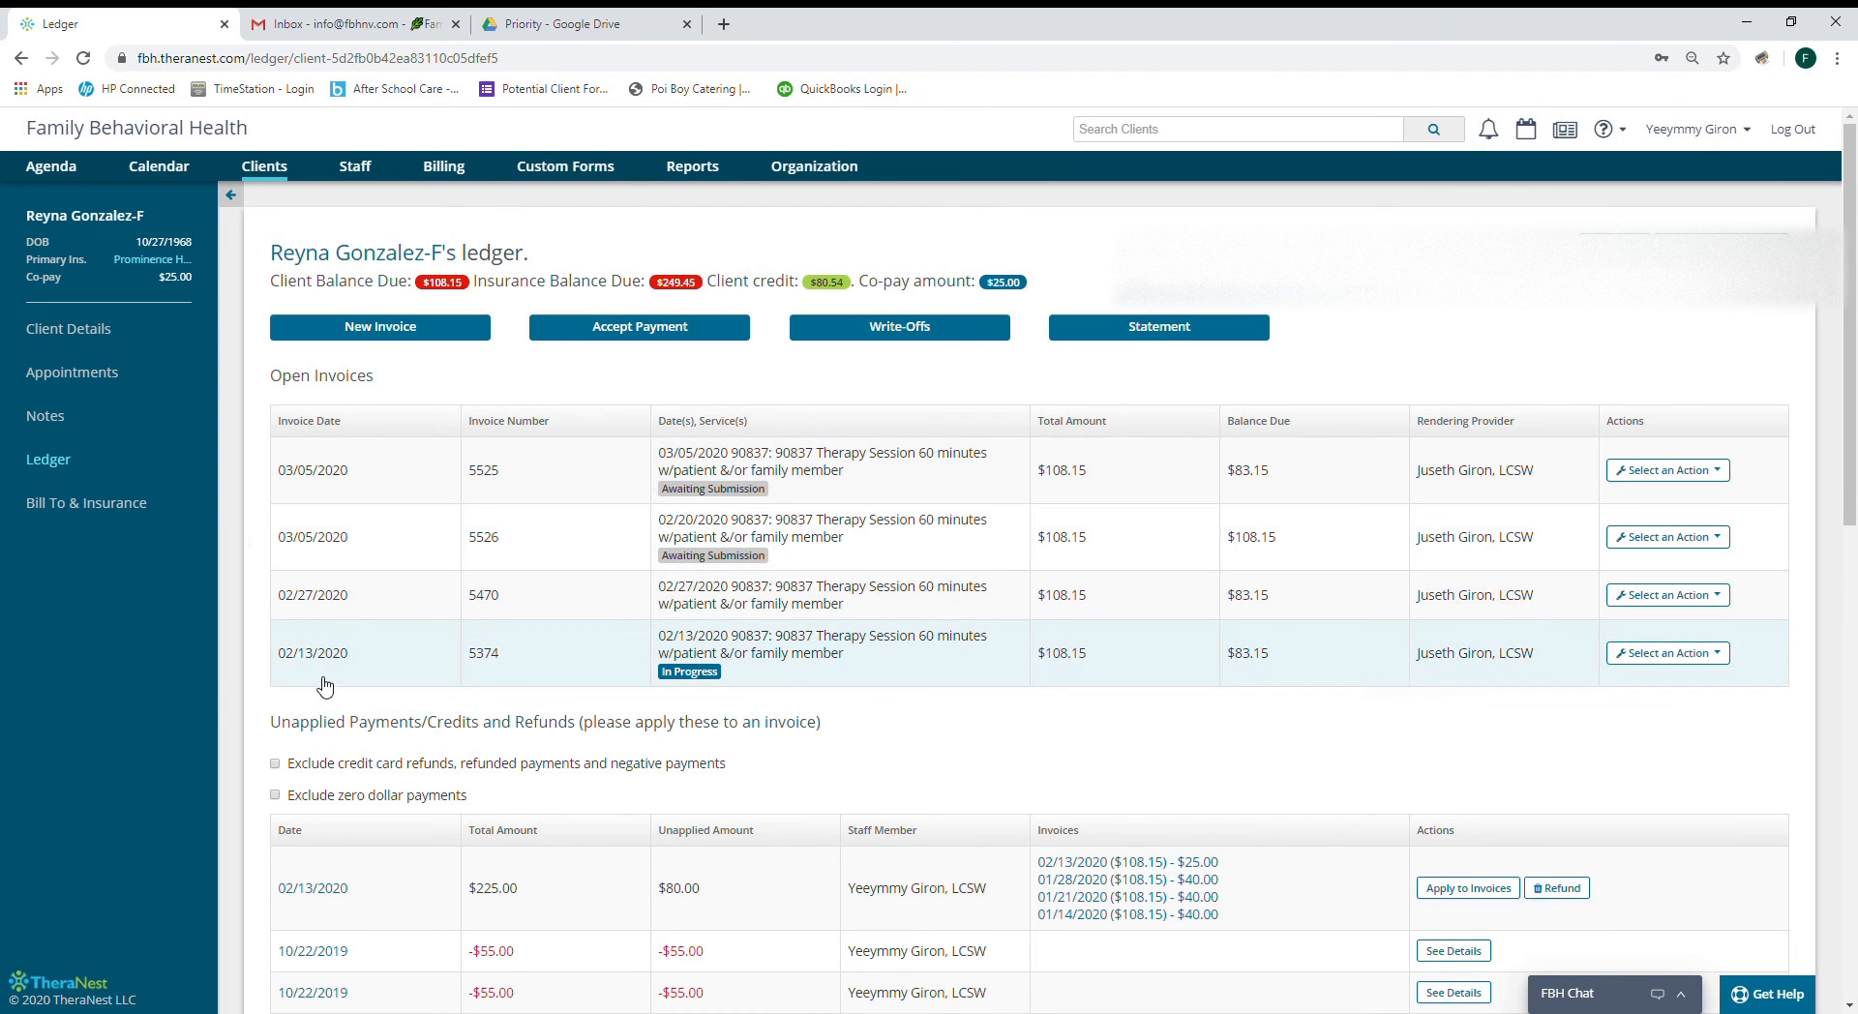
scroll(336, 594, down, 1)
scroll(337, 594, down, 2)
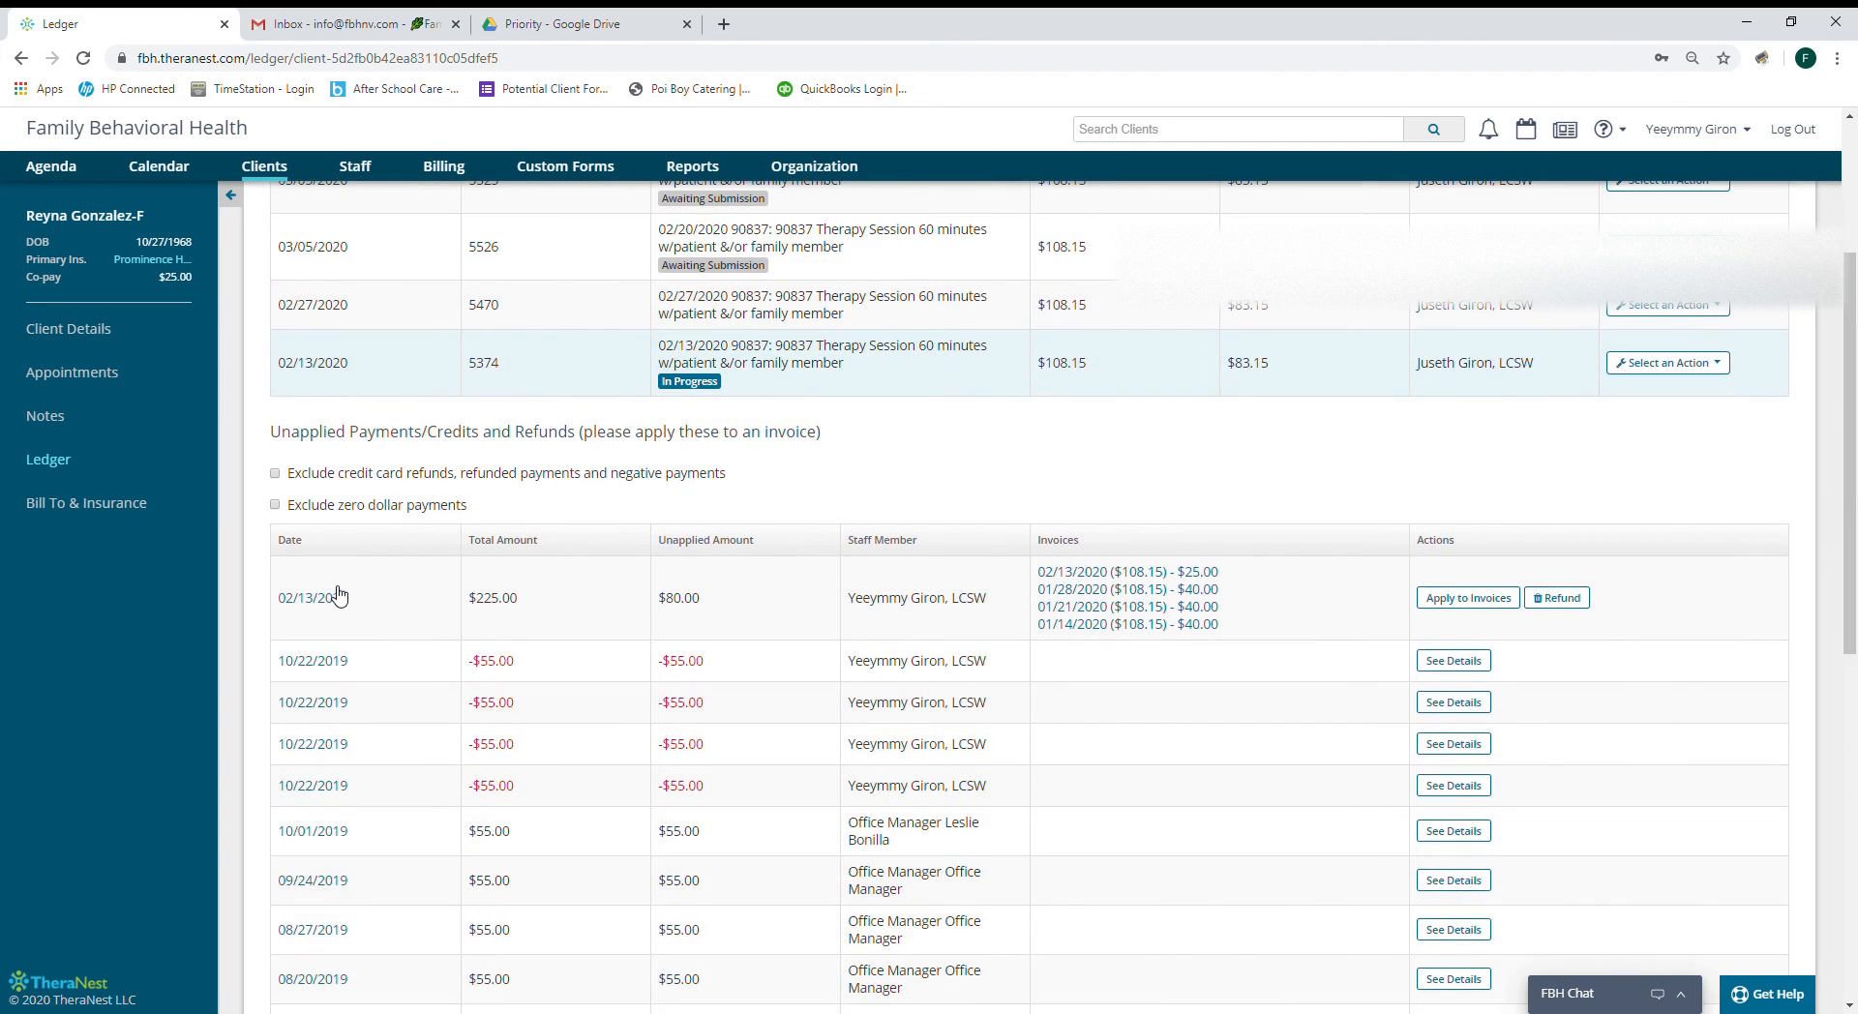
scroll(337, 594, up, 3)
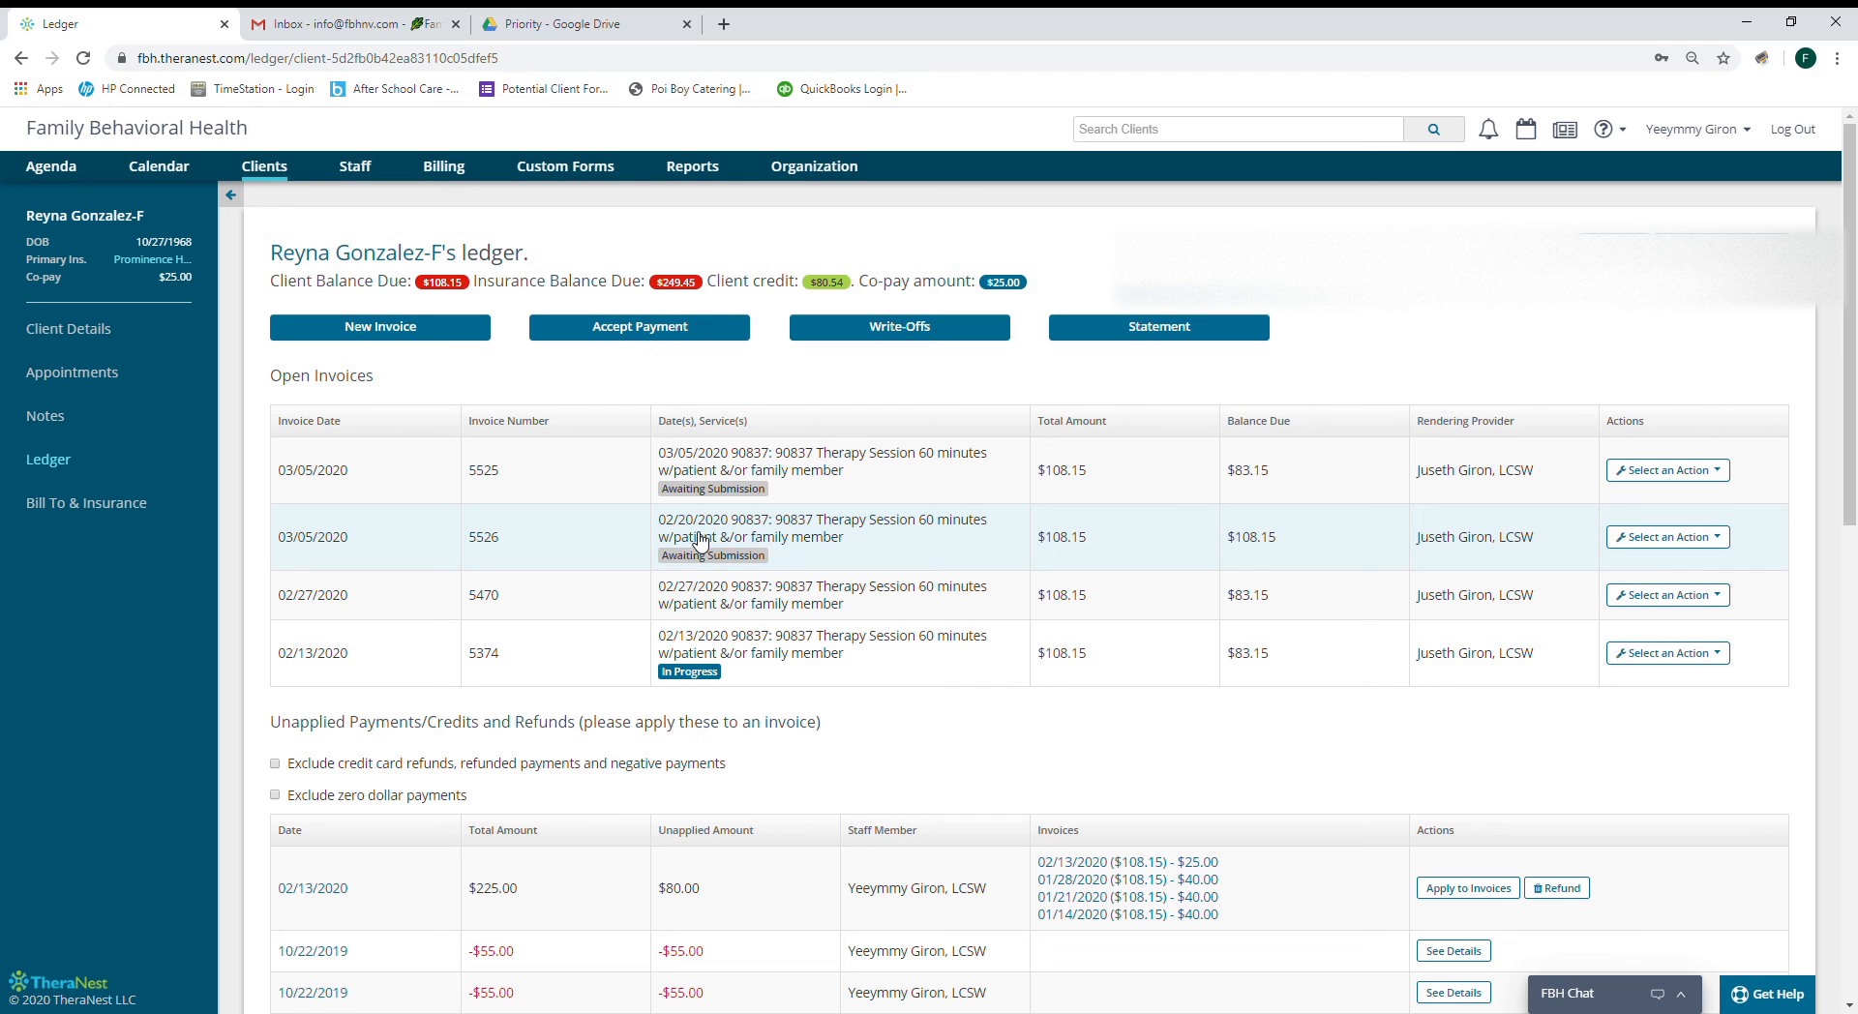
click(1657, 537)
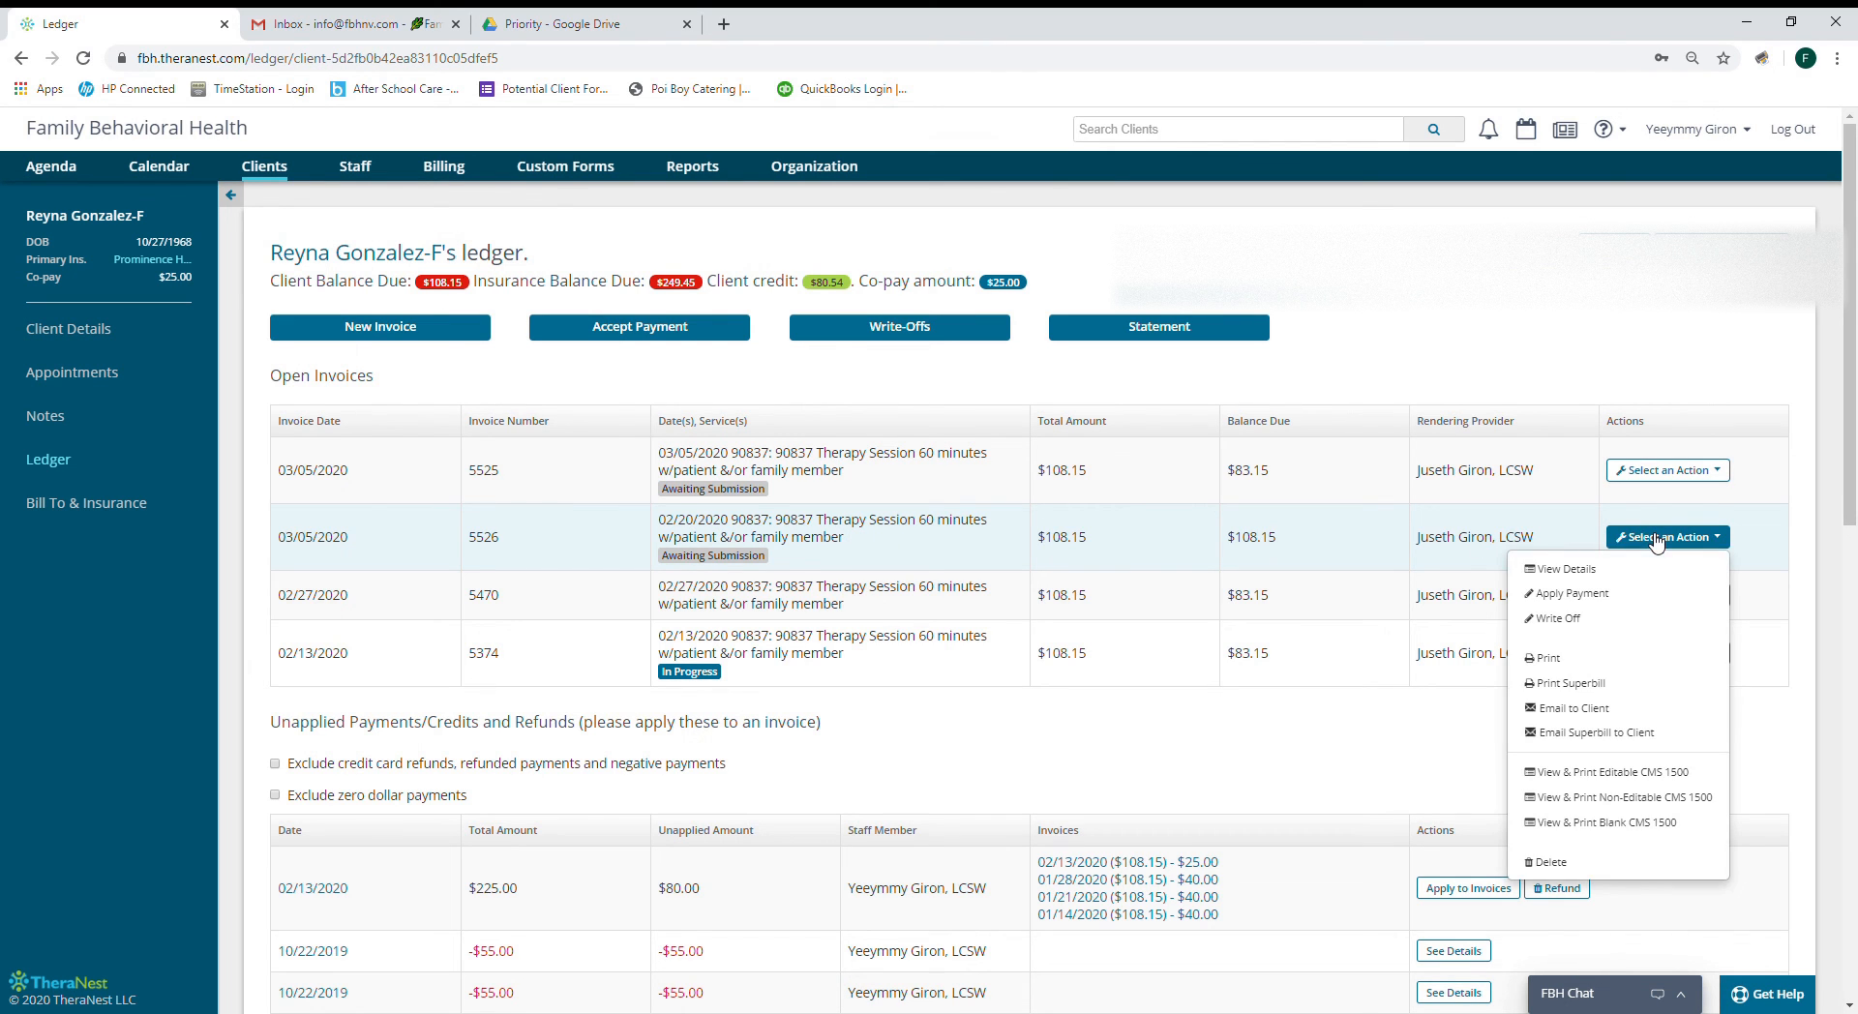
click(1549, 861)
click(1080, 498)
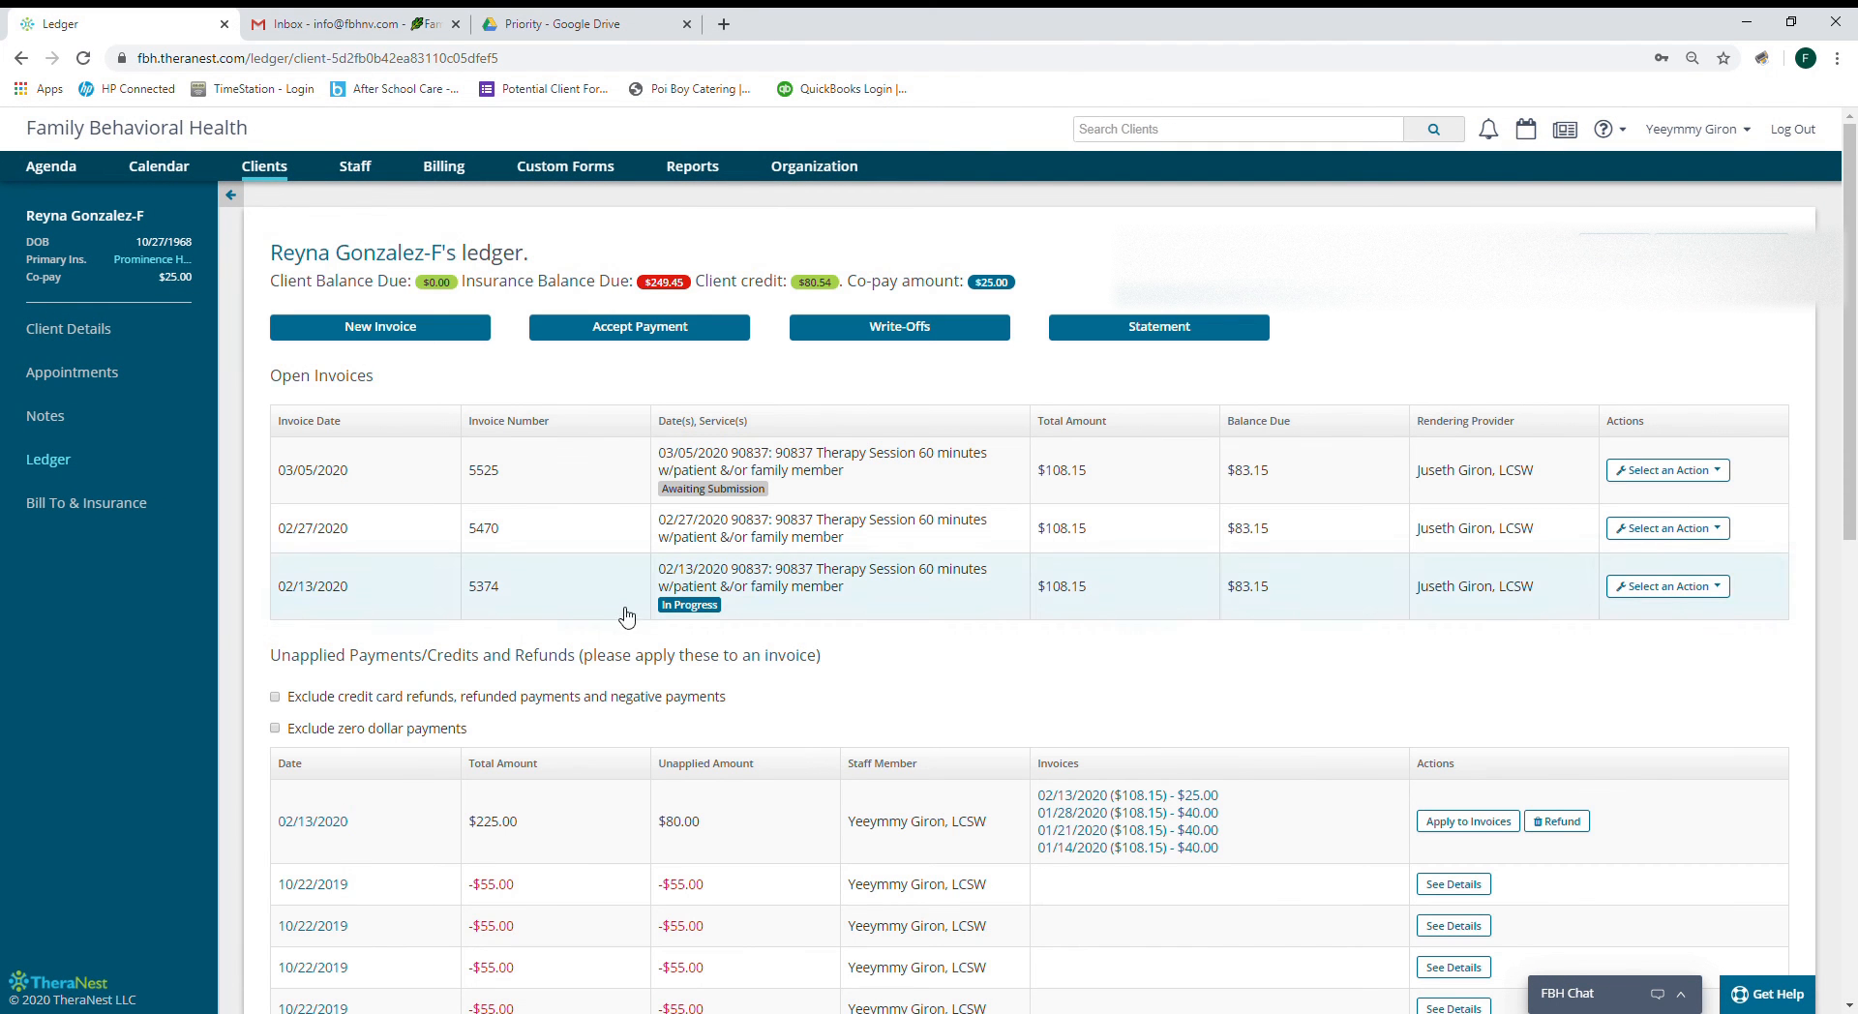
Select the last two claims, confirm they have no errors, and submit them.
click(445, 169)
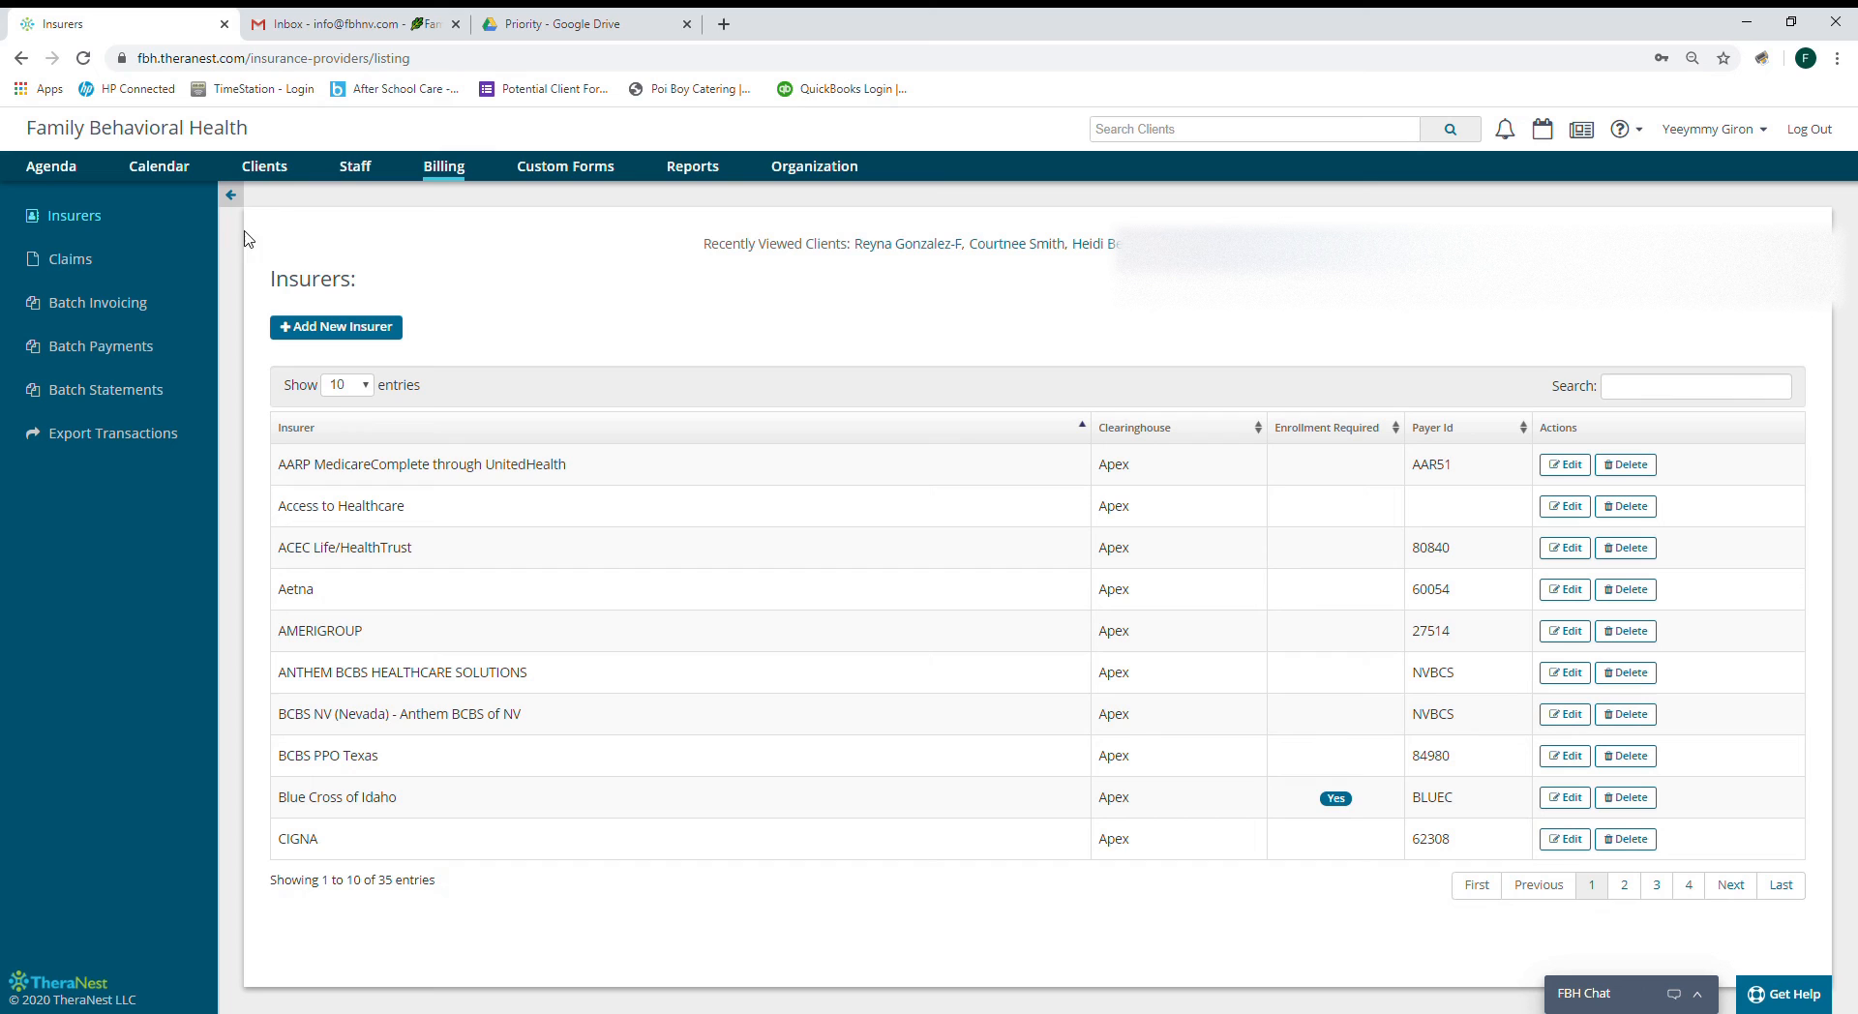
click(66, 261)
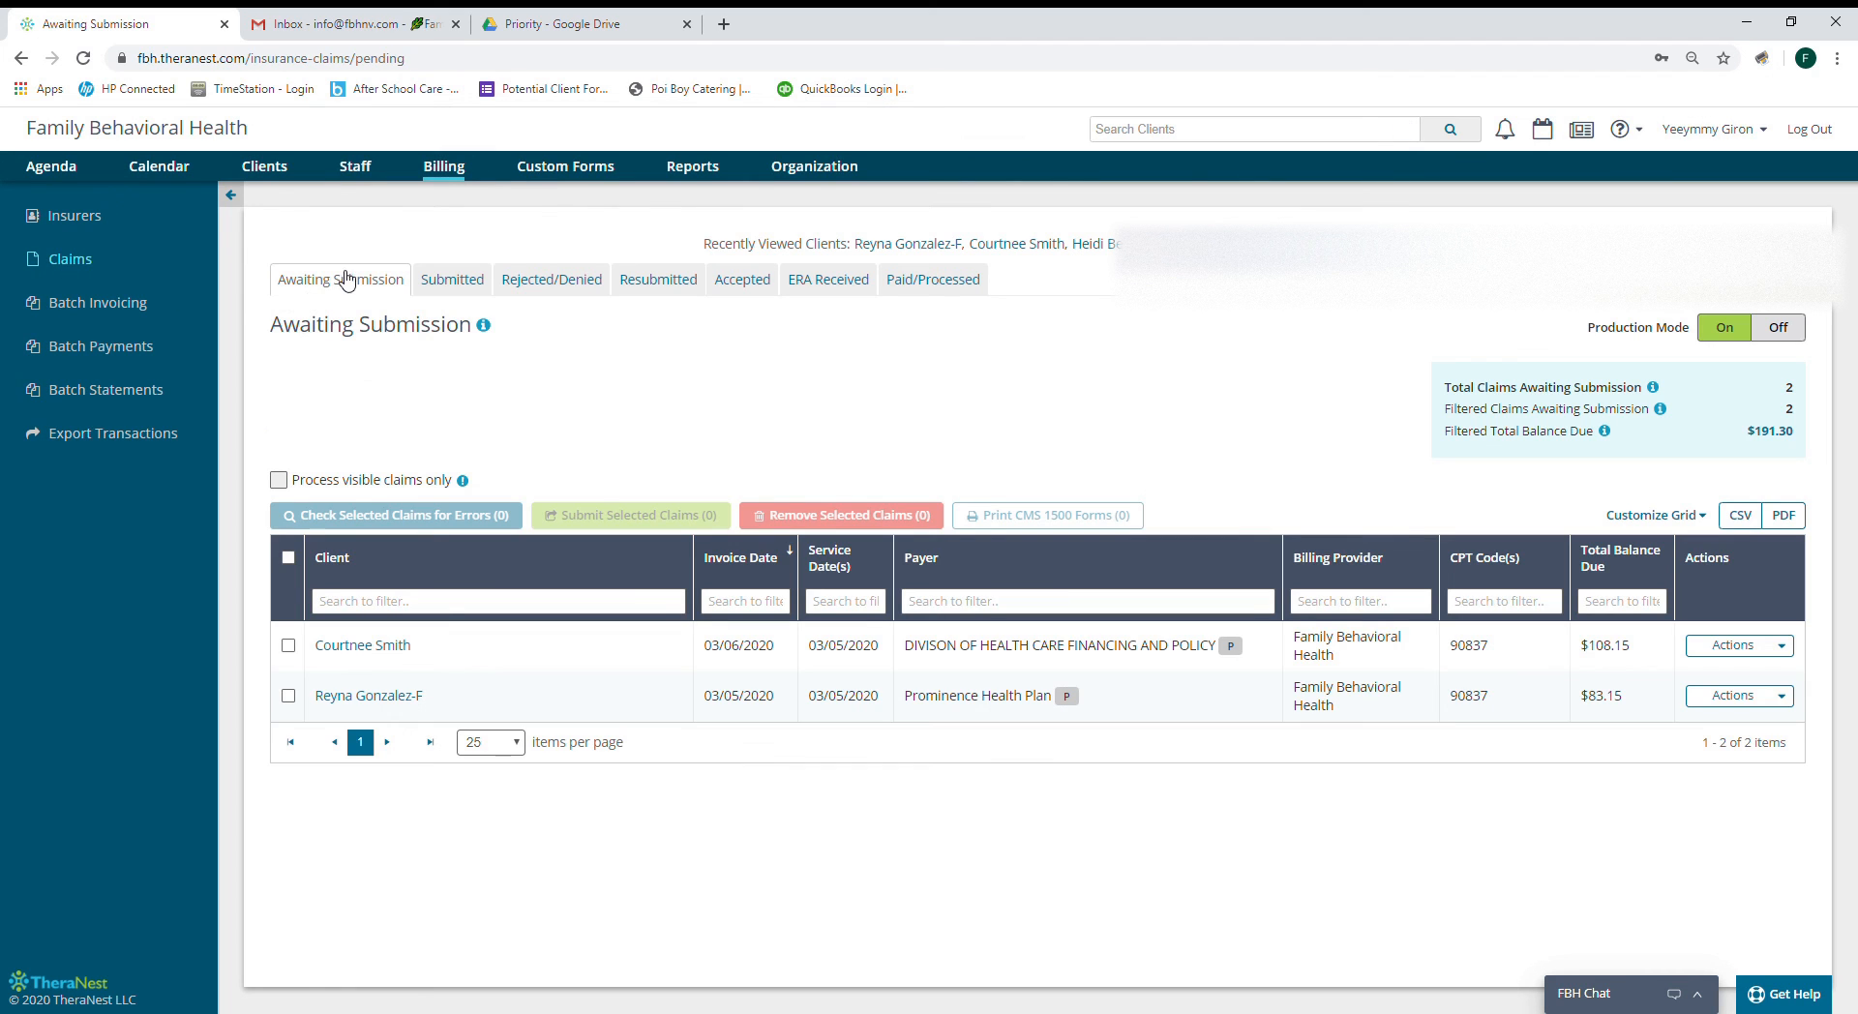
click(289, 558)
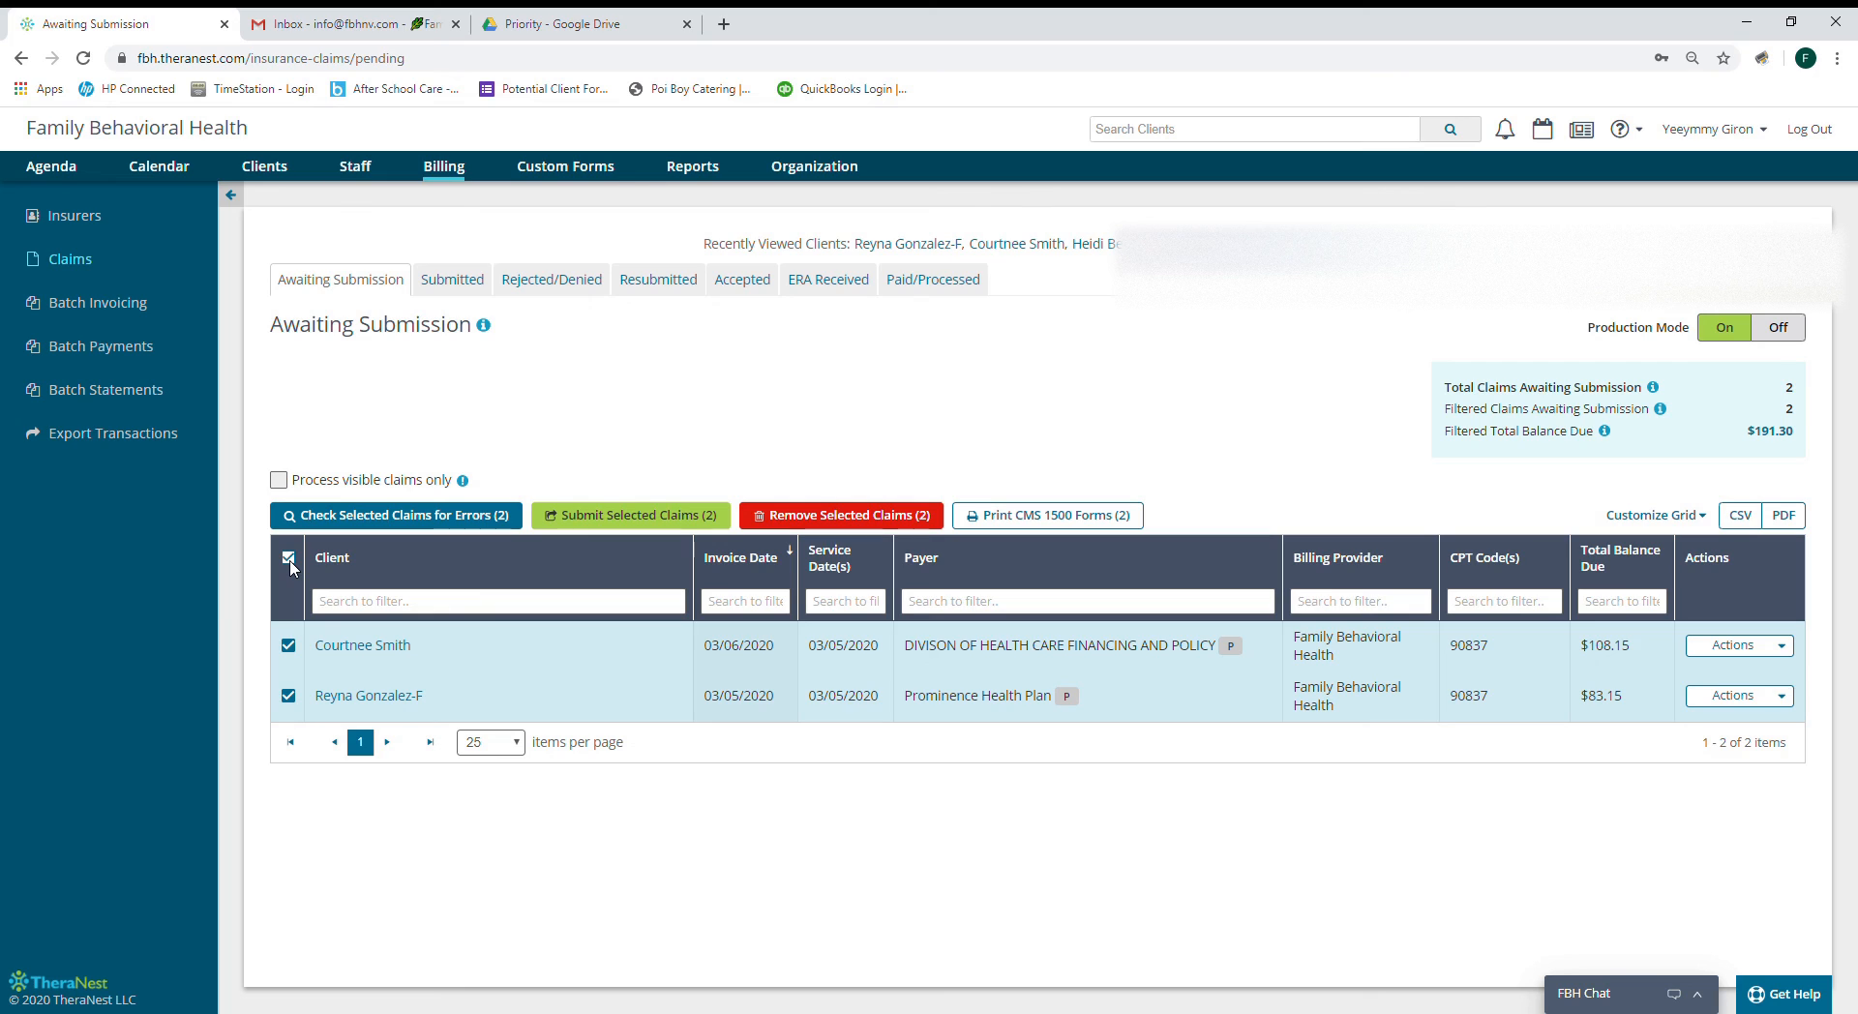
click(364, 519)
click(639, 520)
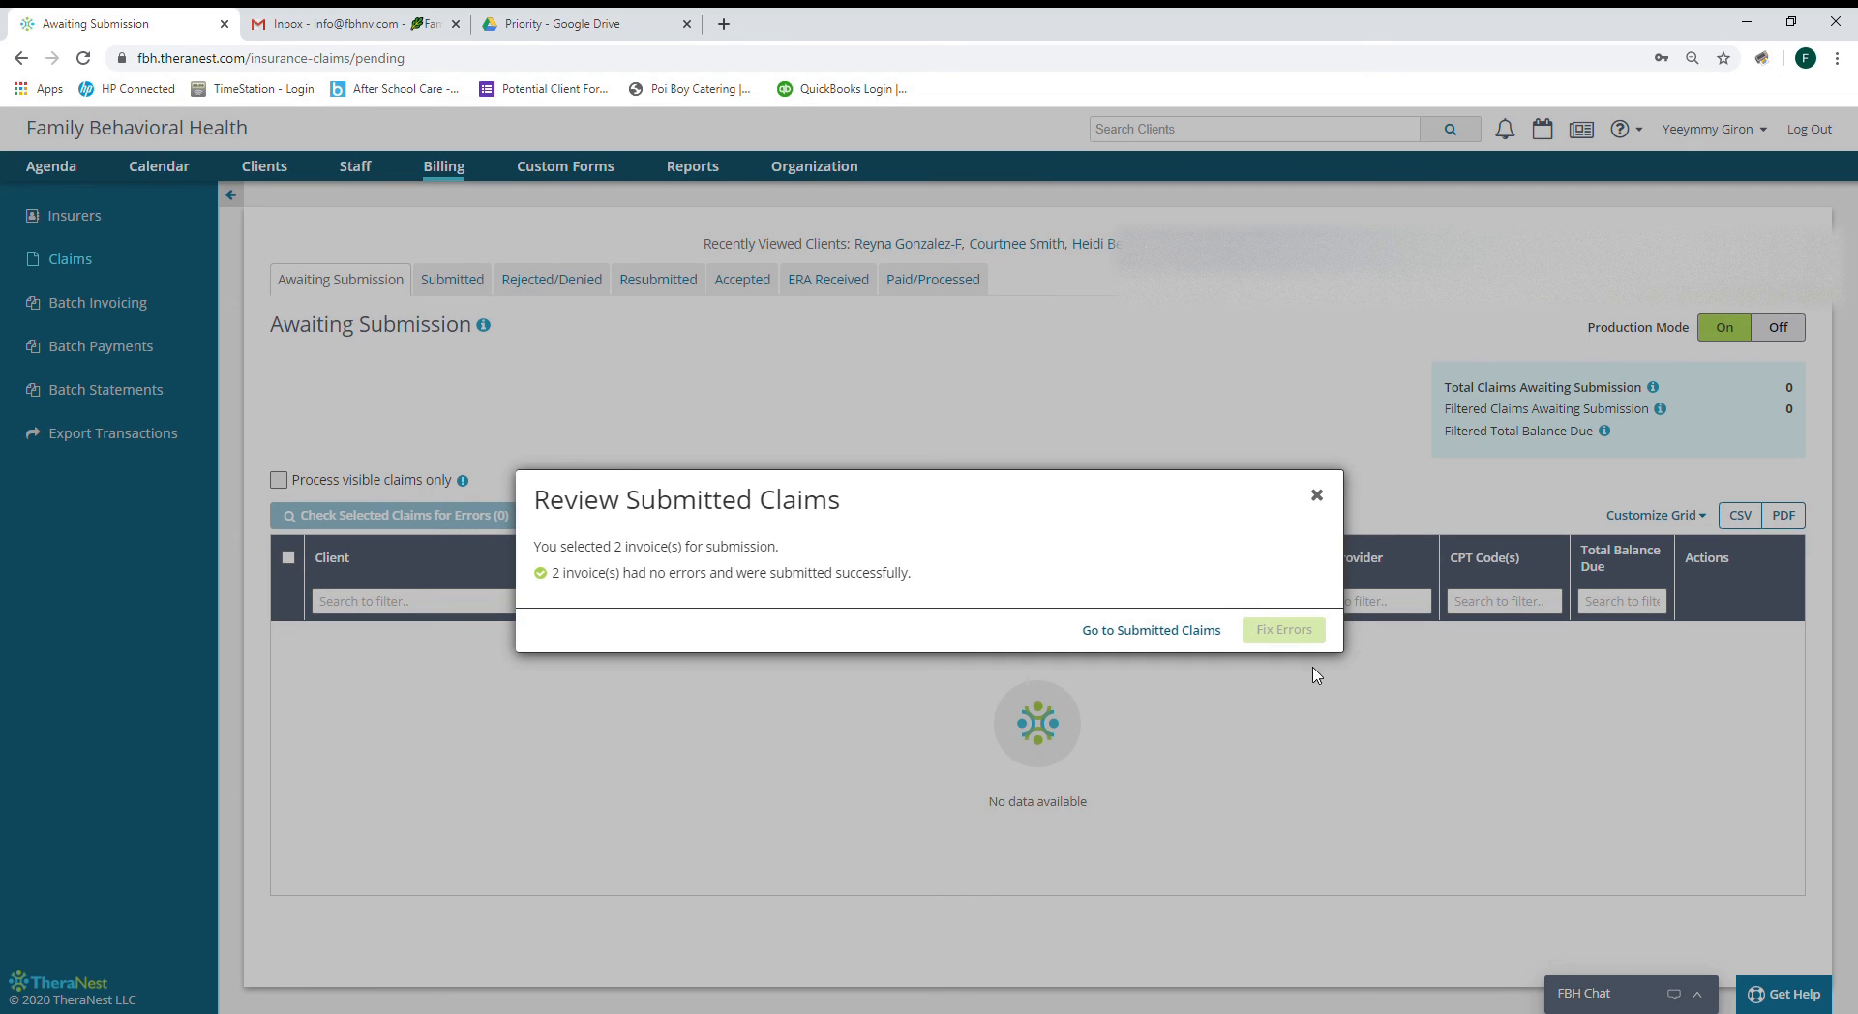
click(1315, 495)
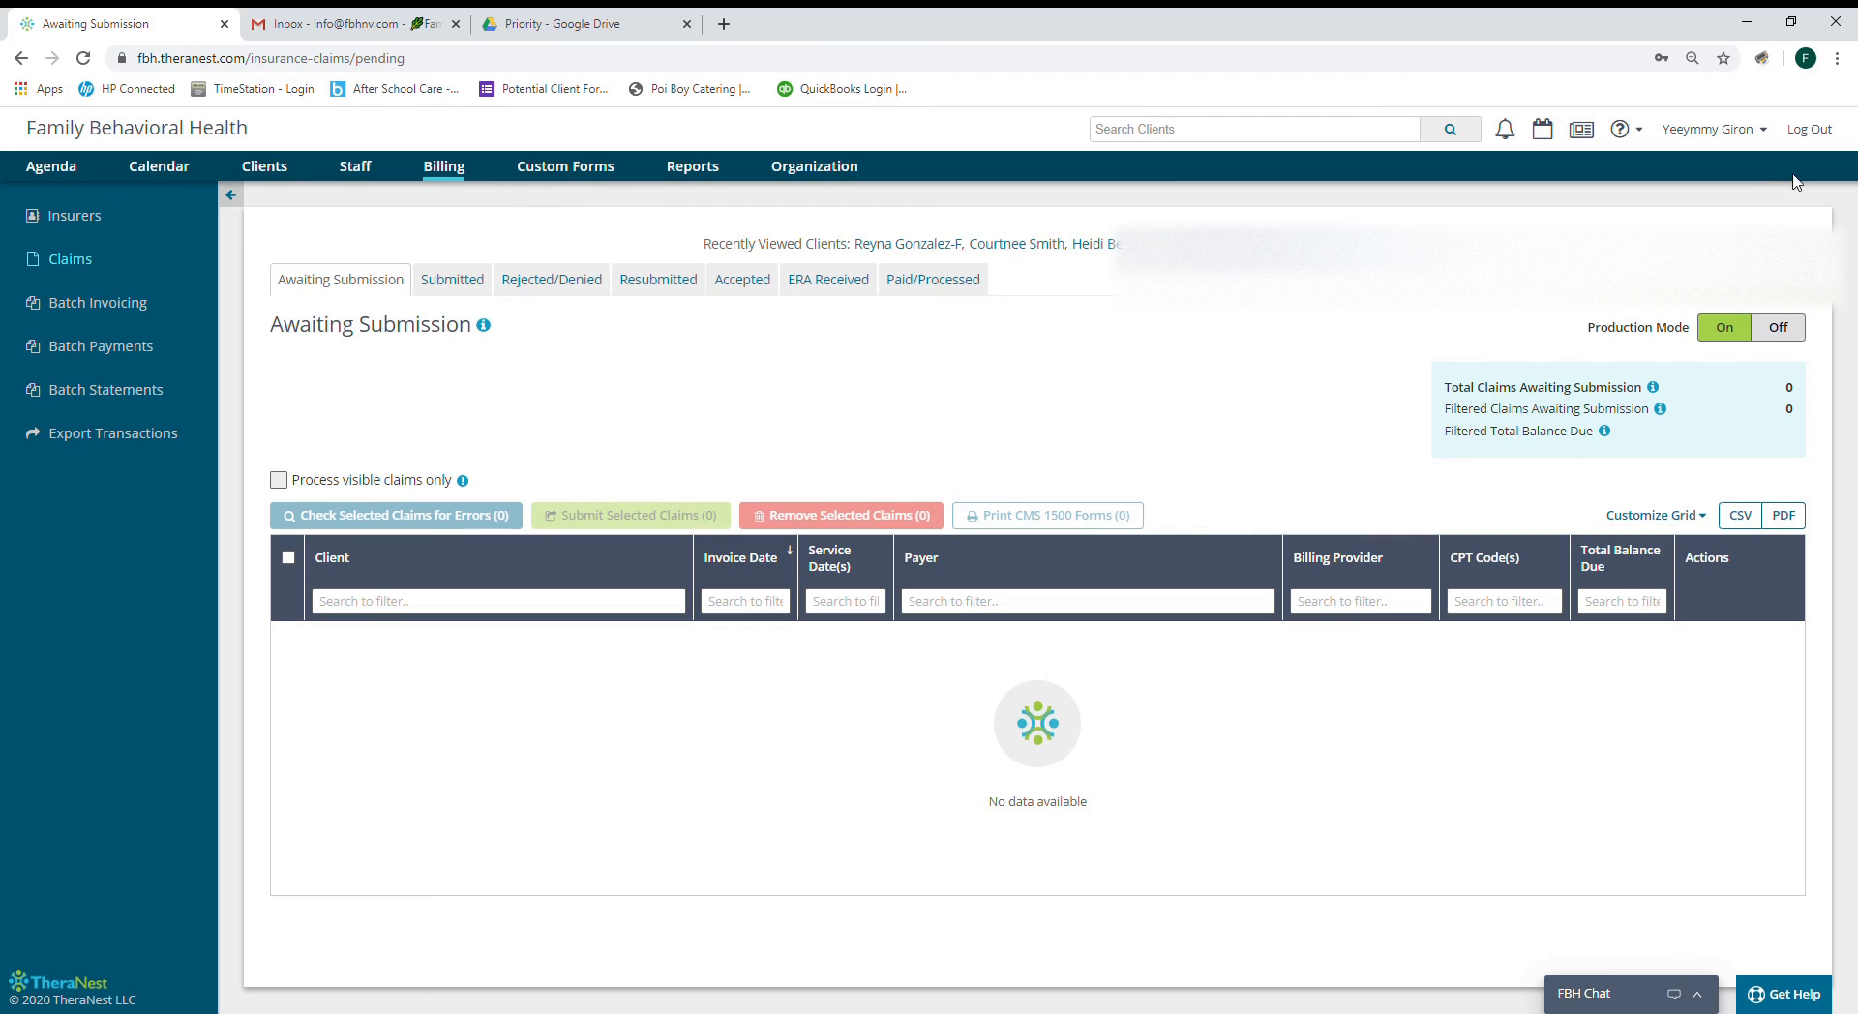